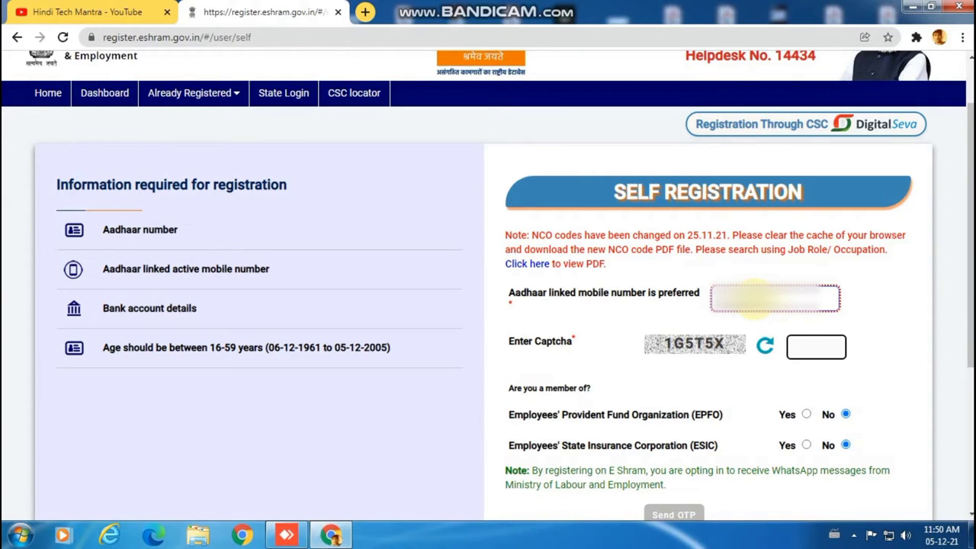
# Fill in the captcha, request the mobile OTP, and submit the OTP for verification
pyautogui.press('Tab')
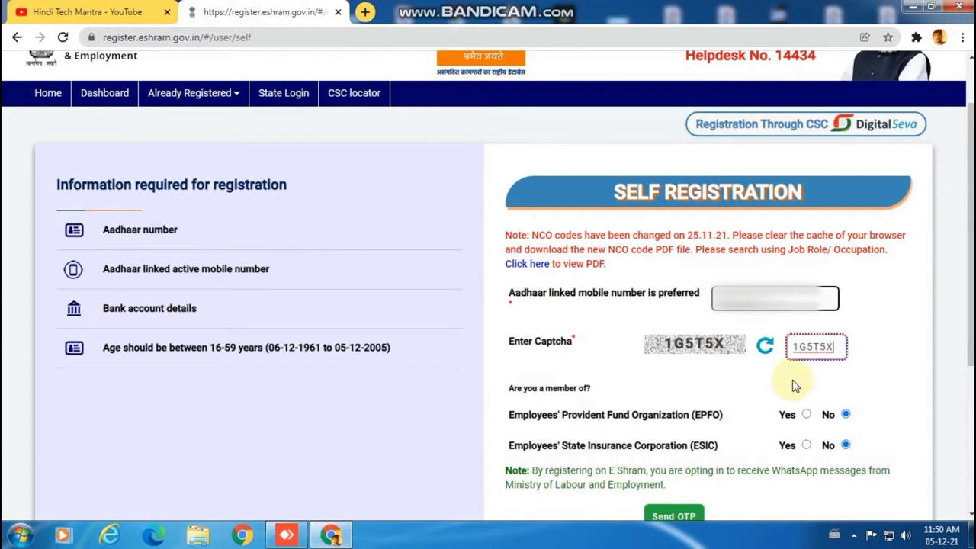
pyautogui.scroll(-1, 798, 387)
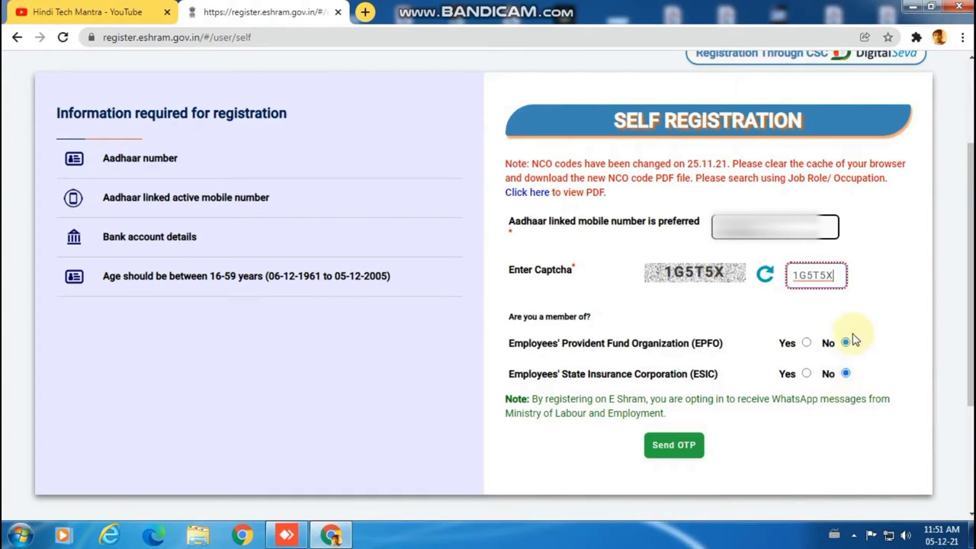
pyautogui.click(674, 446)
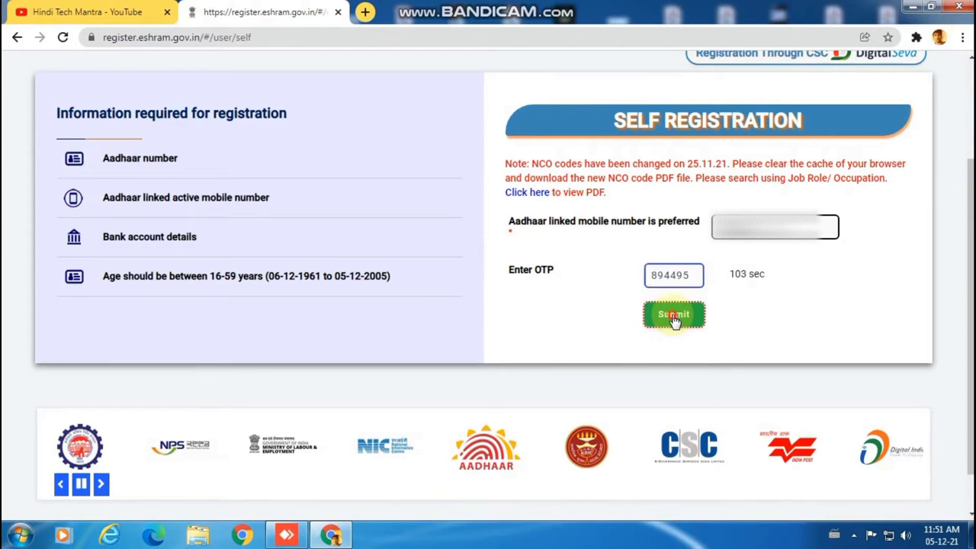
pyautogui.click(674, 319)
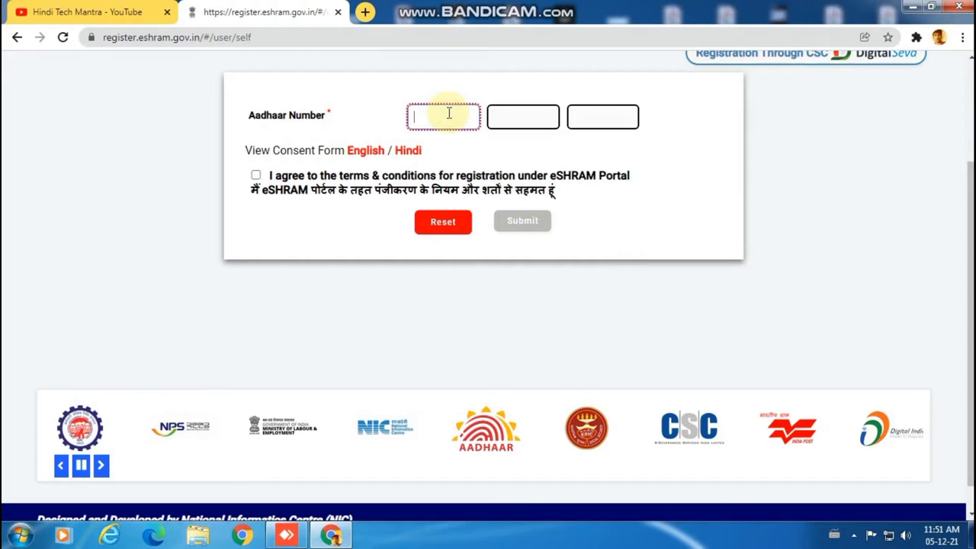
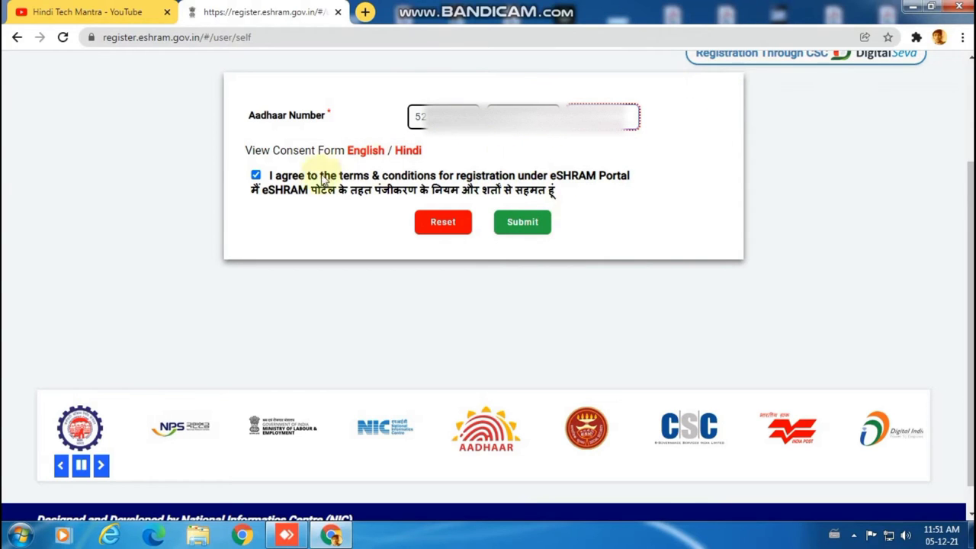
# Submit the Aadhaar number with consent, then enter and validate the Aadhaar OTP
pyautogui.click(521, 225)
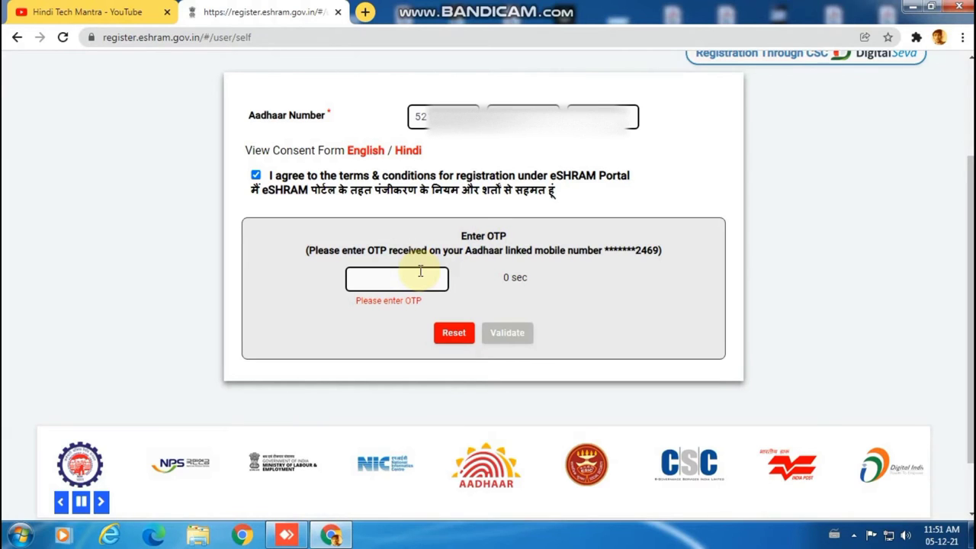
pyautogui.click(385, 281)
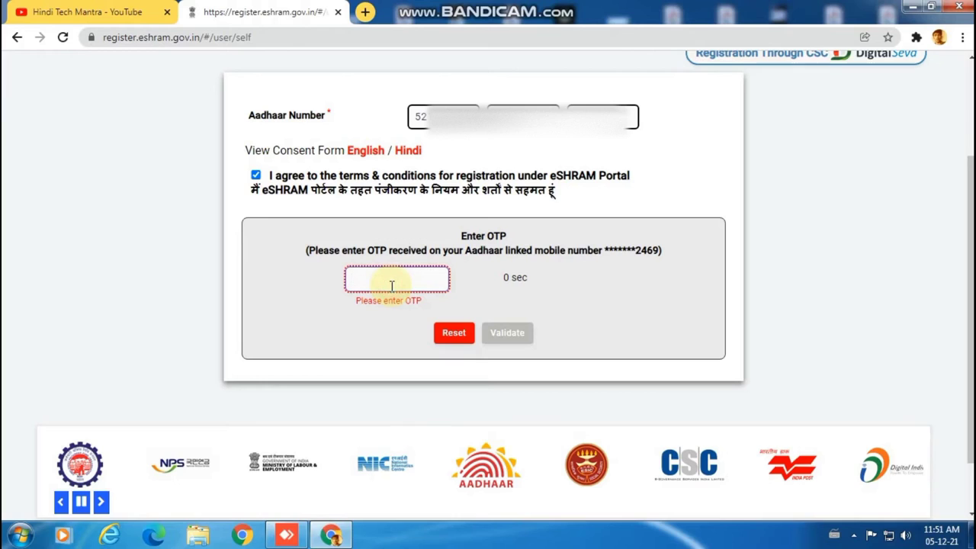
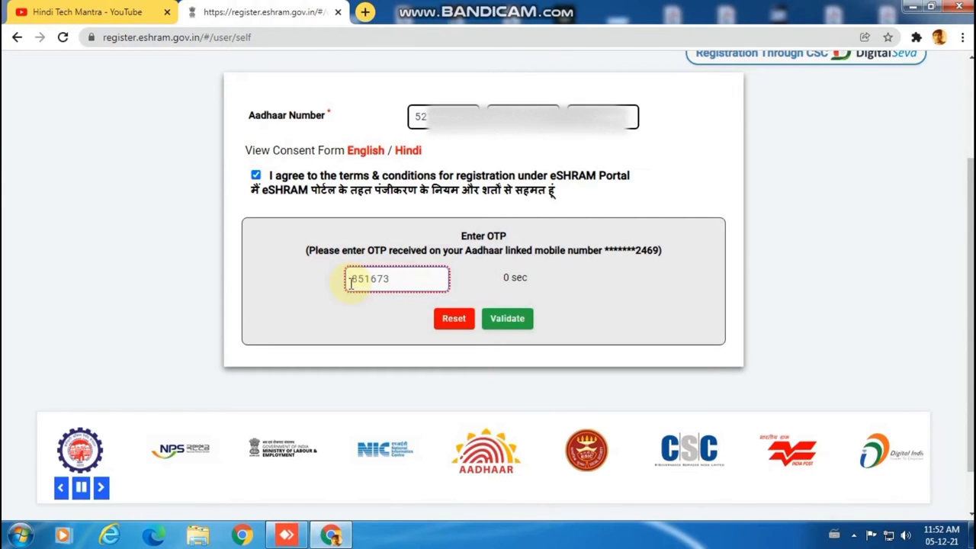
pyautogui.click(508, 319)
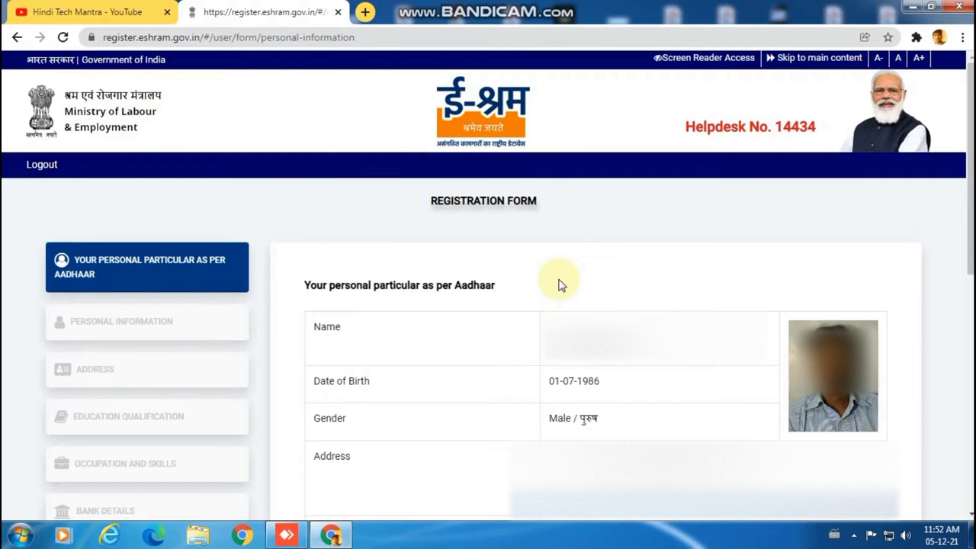
# Confirm the Aadhaar particulars are correct and continue to enter other details
pyautogui.scroll(-3, 559, 284)
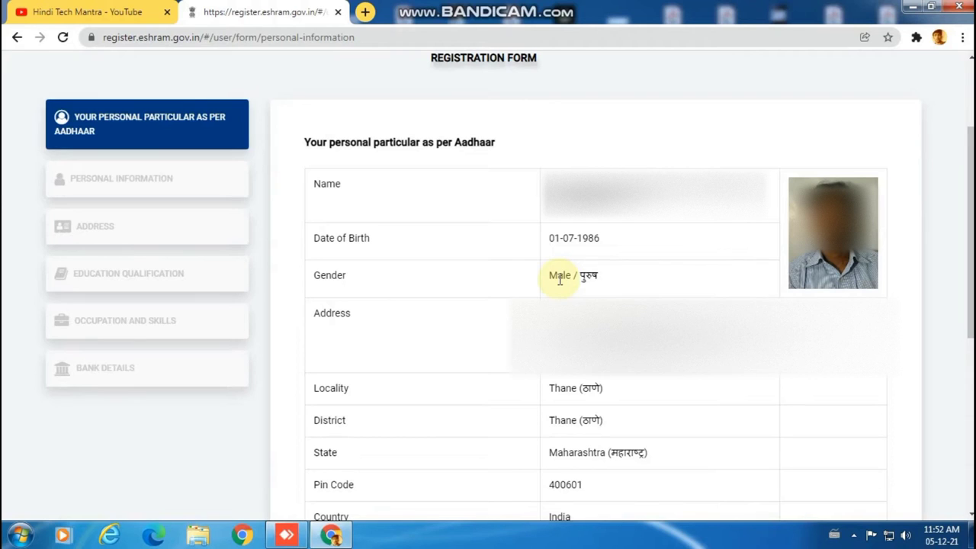
pyautogui.scroll(-5, 558, 279)
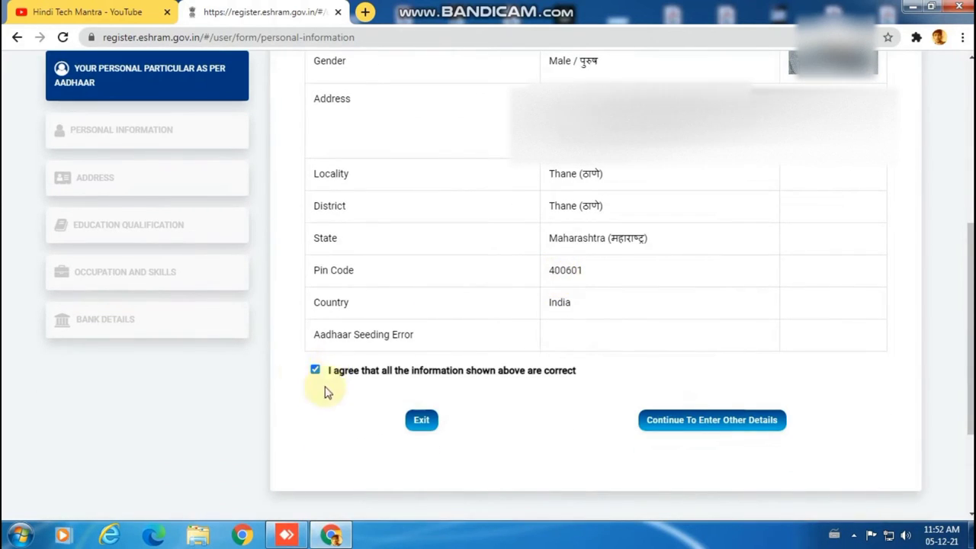
pyautogui.click(719, 421)
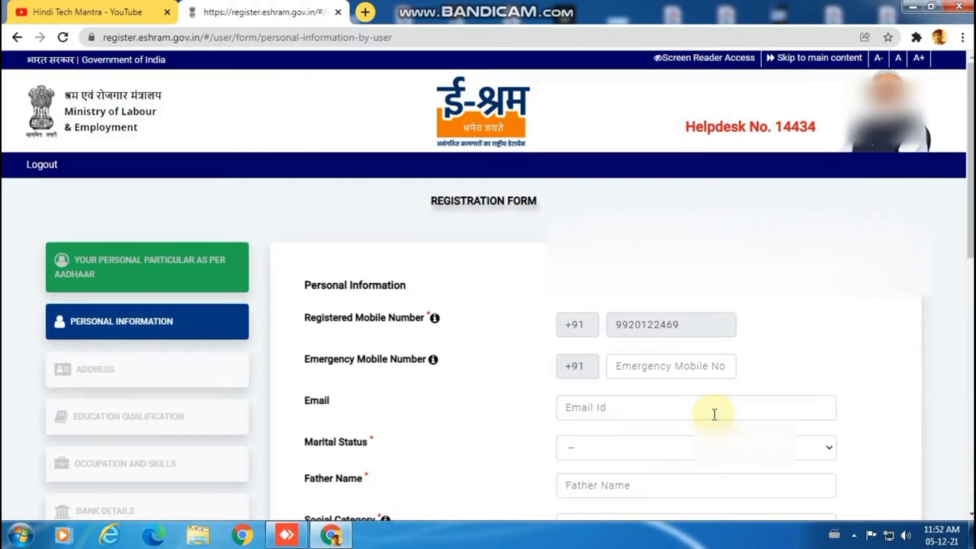
# Choose Married as the Marital Status, leaving emergency mobile and email empty
pyautogui.click(659, 367)
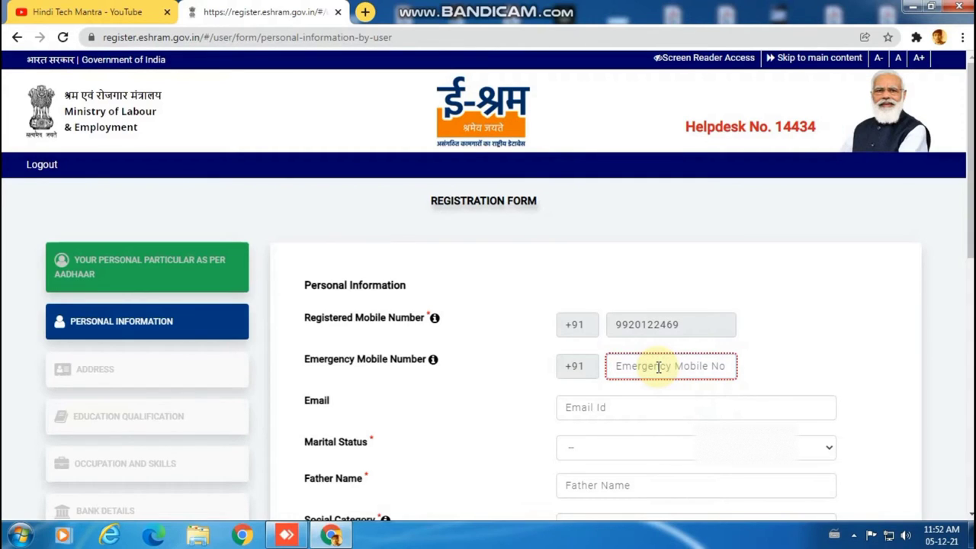
pyautogui.scroll(-1, 659, 367)
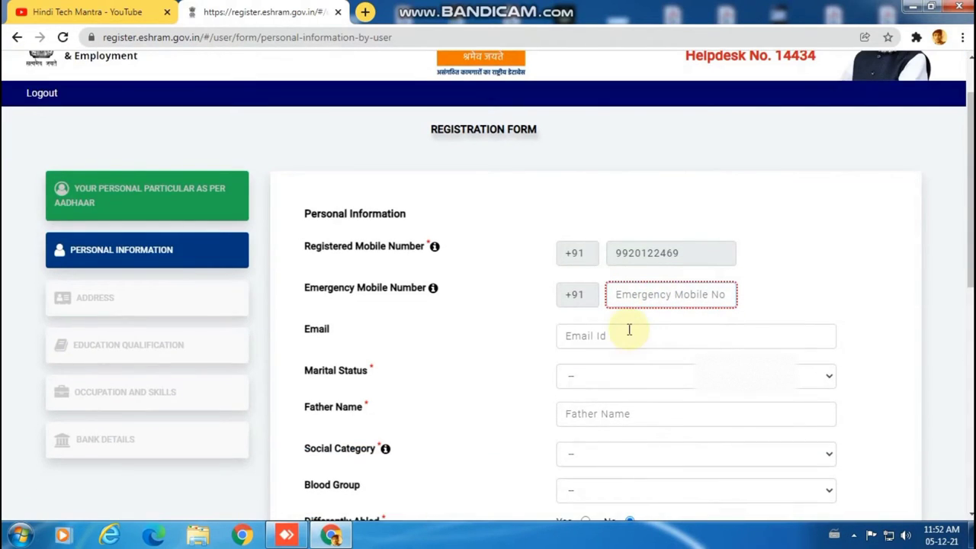
pyautogui.click(606, 334)
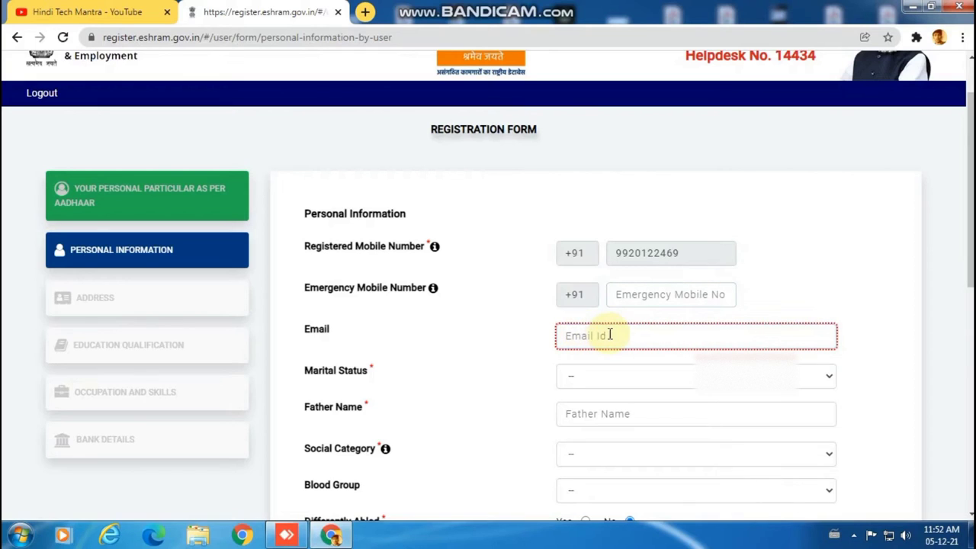
pyautogui.click(600, 375)
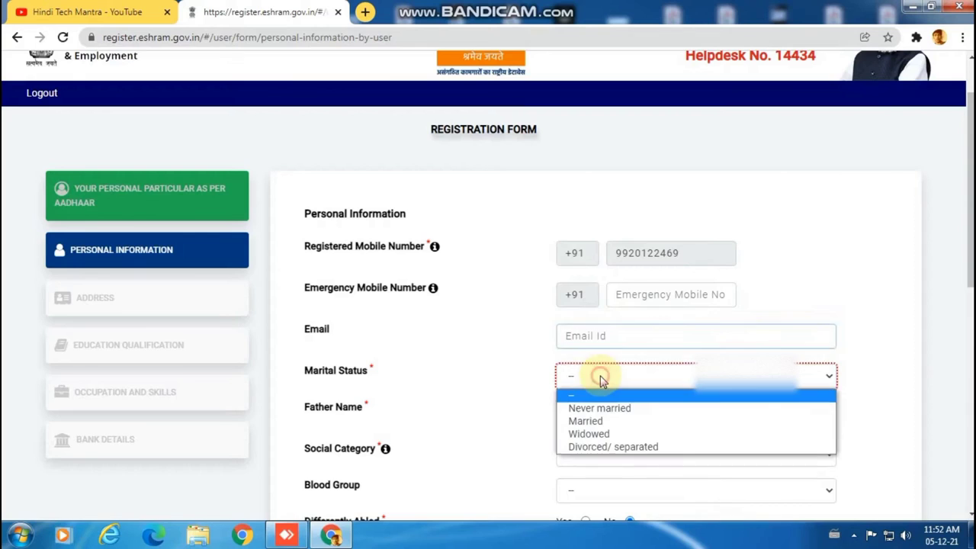
pyautogui.click(596, 420)
# Fill in the father's name in the Father Name field
pyautogui.click(594, 414)
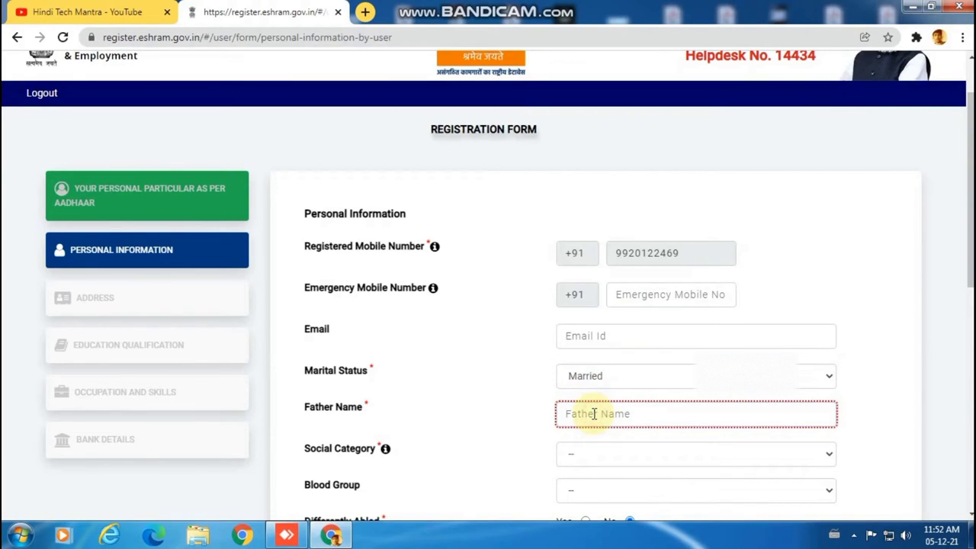
pyautogui.write('...')
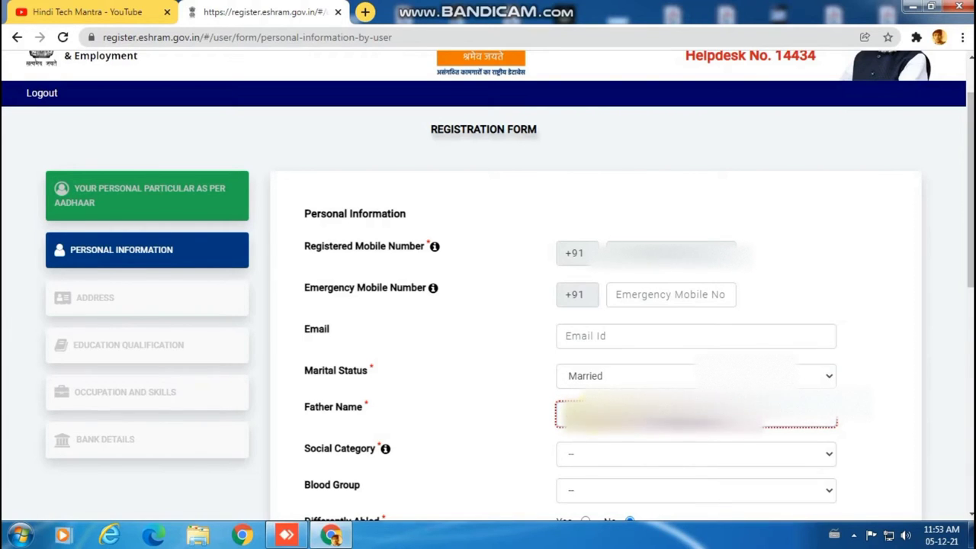
pyautogui.scroll(-1, 592, 418)
pyautogui.click(600, 390)
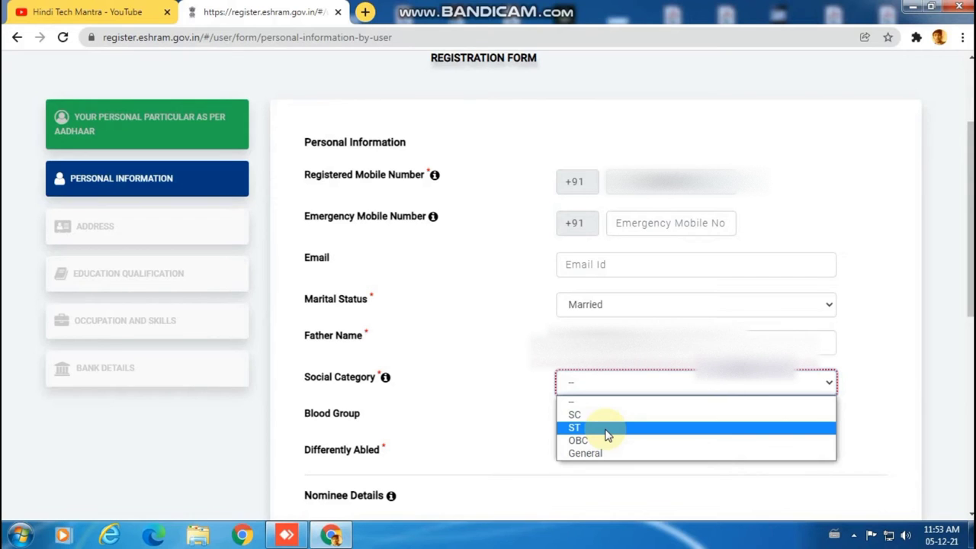
# Set Social Category to OBC, leaving the certificate upload empty
pyautogui.click(605, 440)
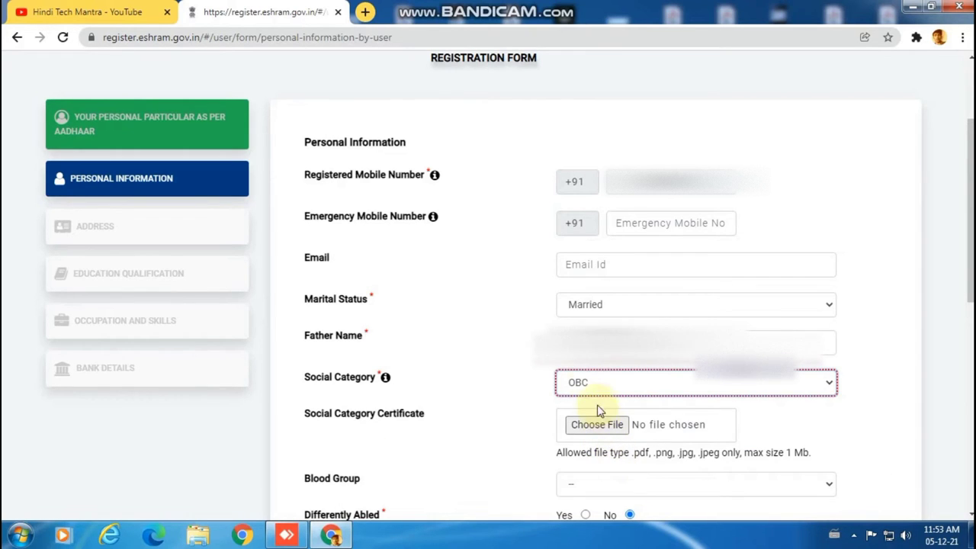
pyautogui.scroll(-2, 577, 371)
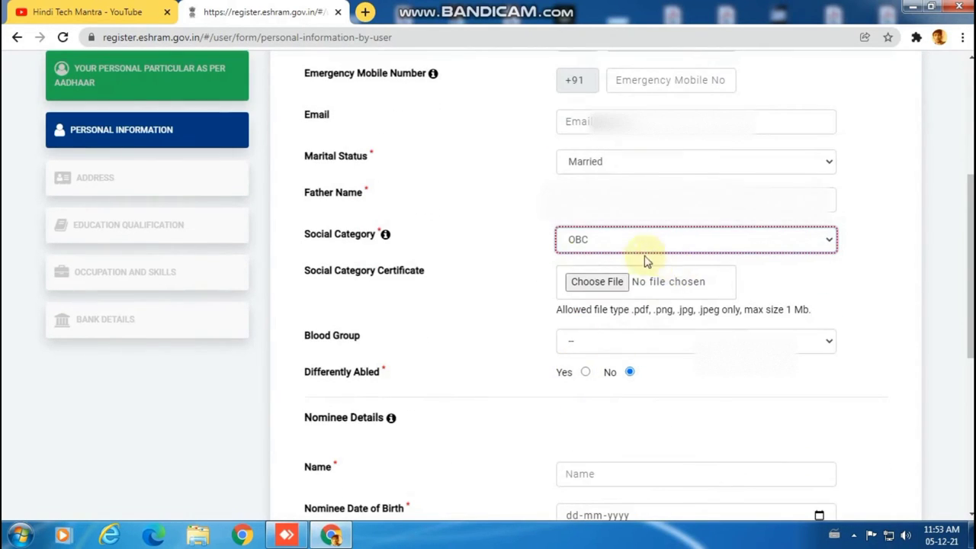
pyautogui.moveTo(304, 270); pyautogui.dragTo(490, 279)
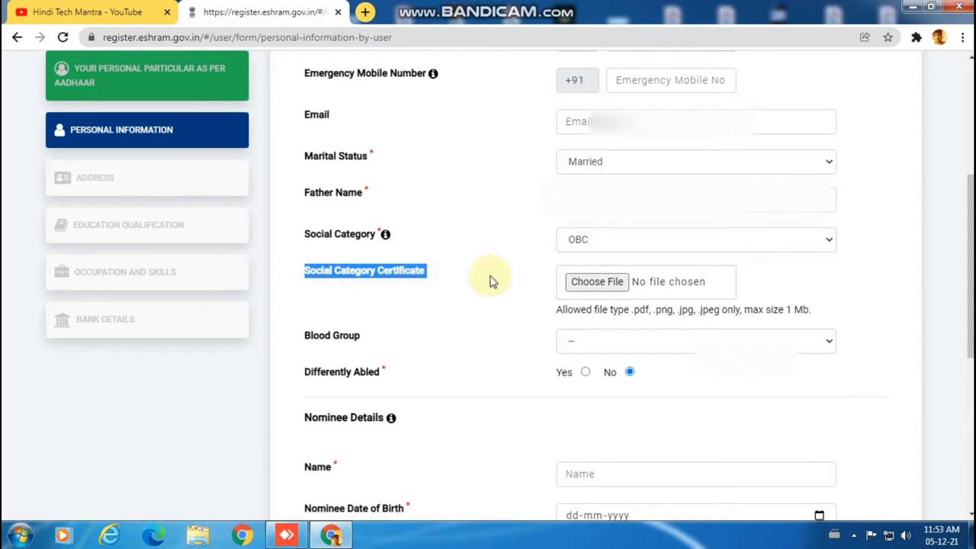
pyautogui.click(564, 274)
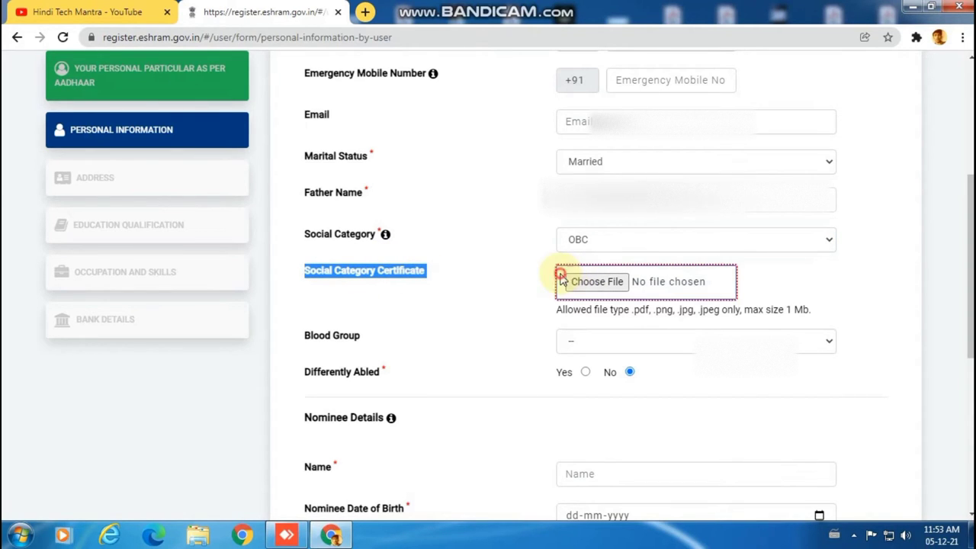
pyautogui.click(721, 283)
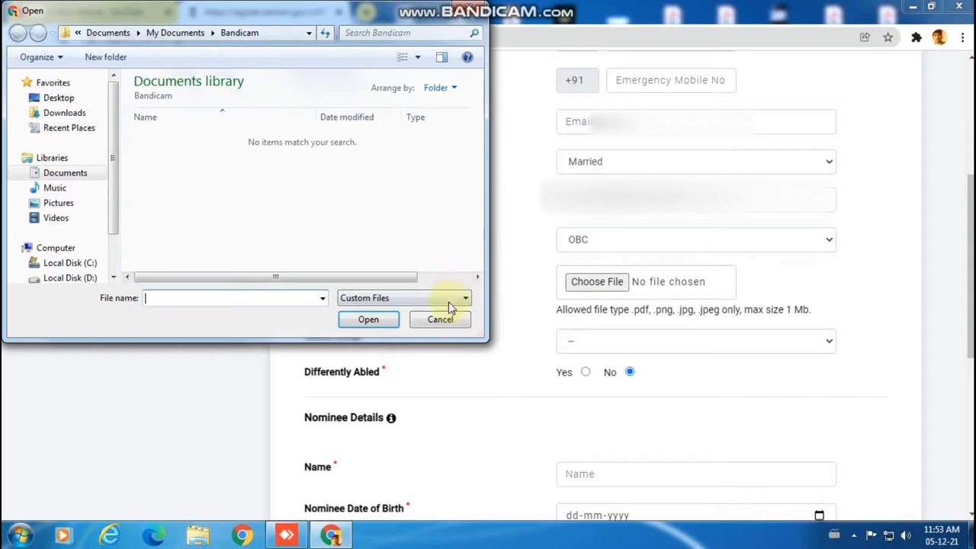
pyautogui.click(441, 319)
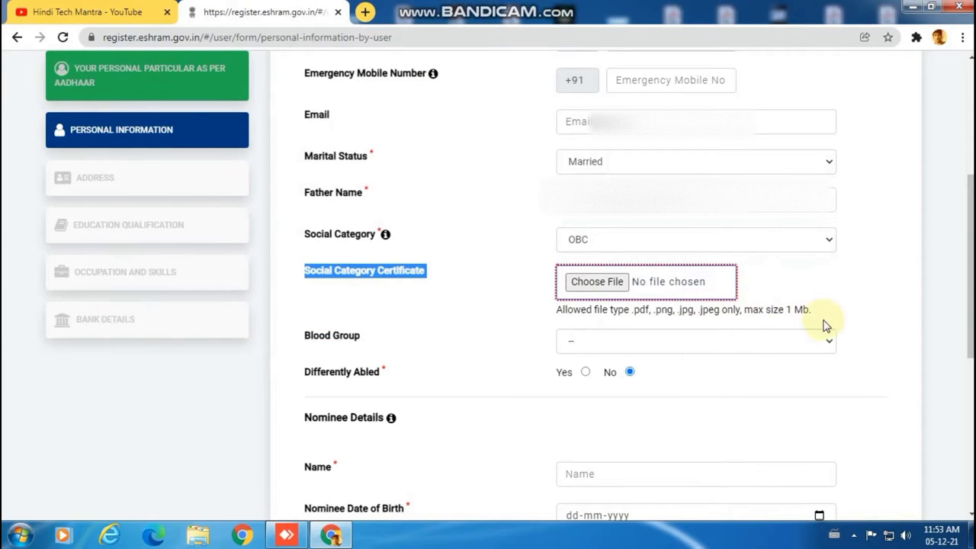
pyautogui.click(871, 306)
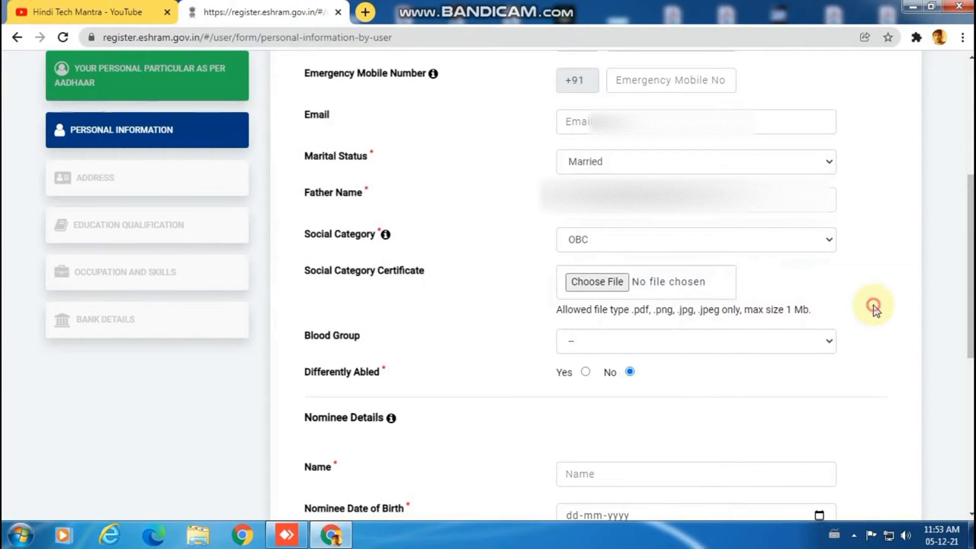
# Set Blood Group to B+ and enter the nominee's name under Nominee Details
pyautogui.click(645, 344)
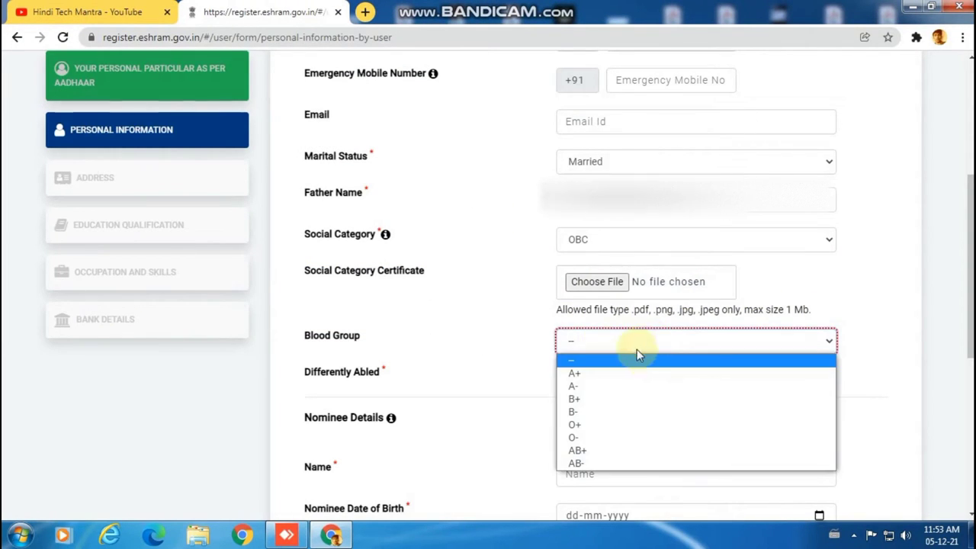
pyautogui.click(574, 399)
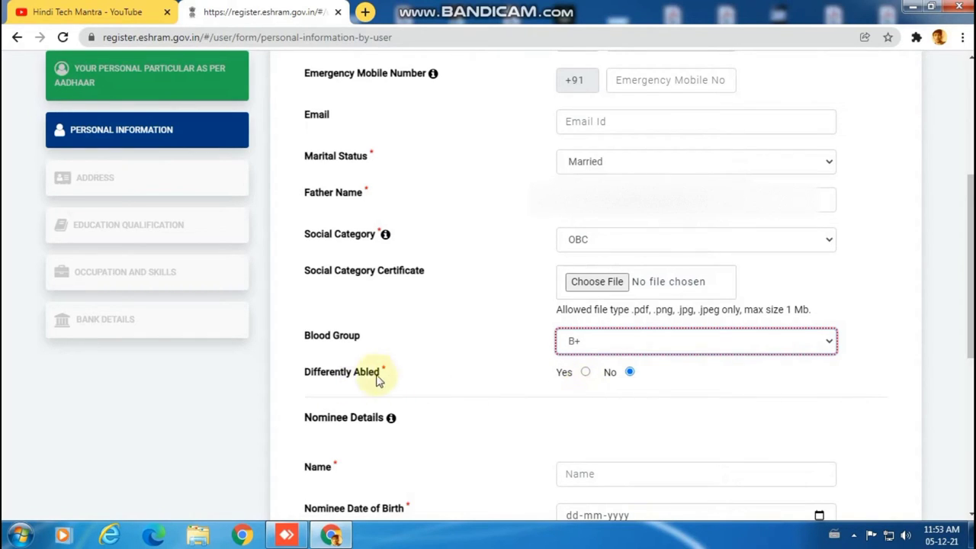
pyautogui.scroll(-1, 632, 373)
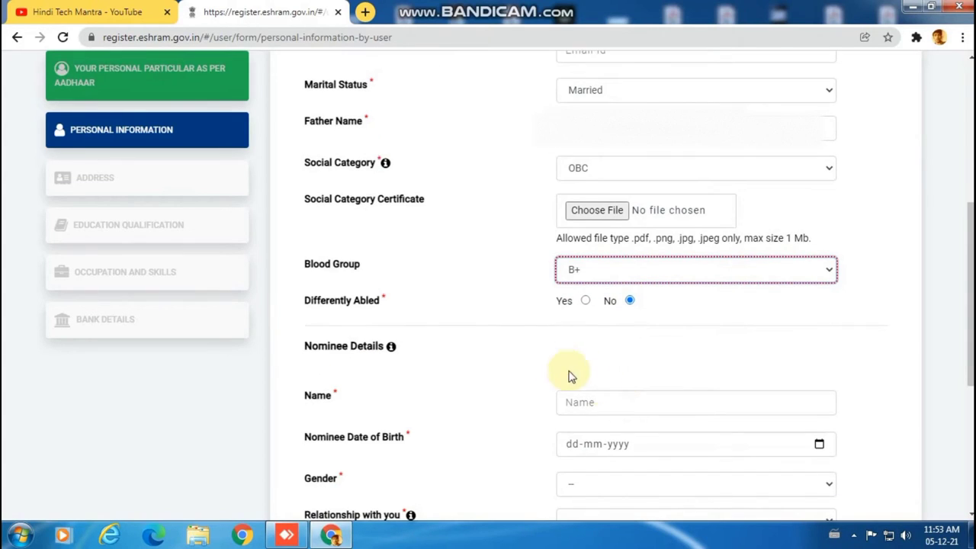
pyautogui.click(599, 401)
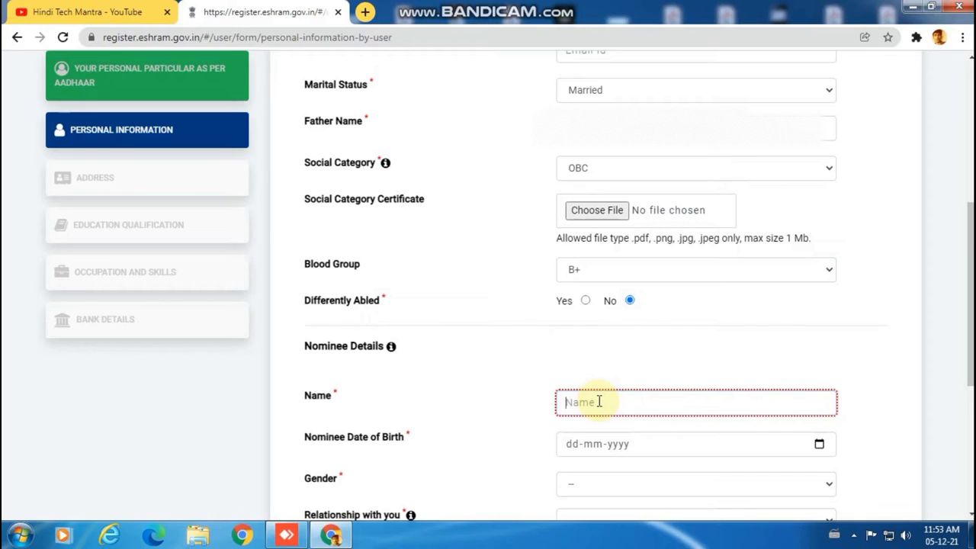
pyautogui.hotkey('ctrl', 'v')
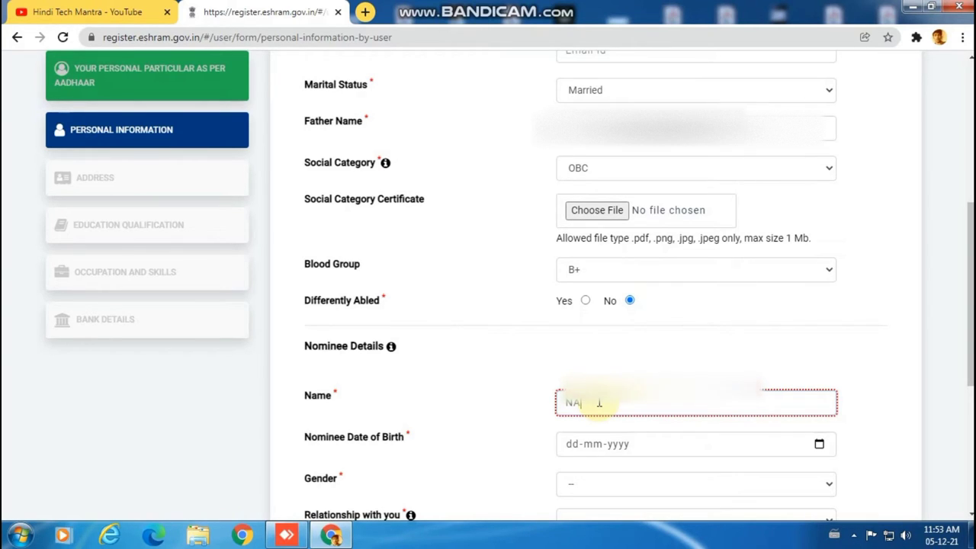
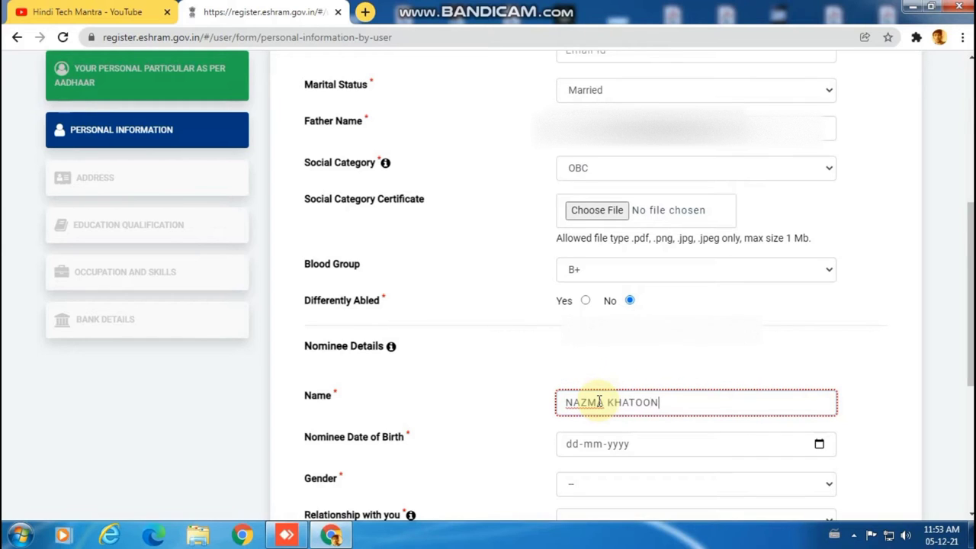
pyautogui.scroll(-2, 822, 381)
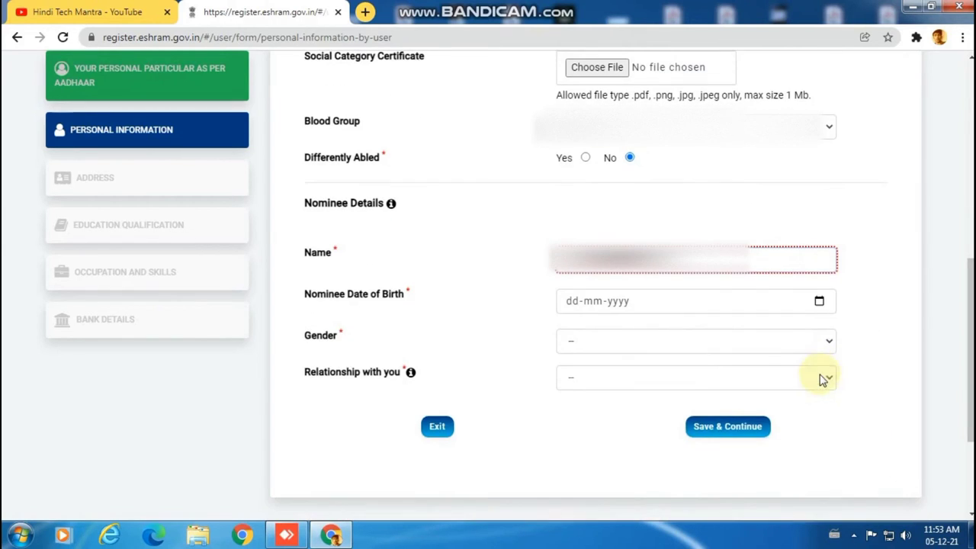
pyautogui.click(777, 311)
pyautogui.click(820, 302)
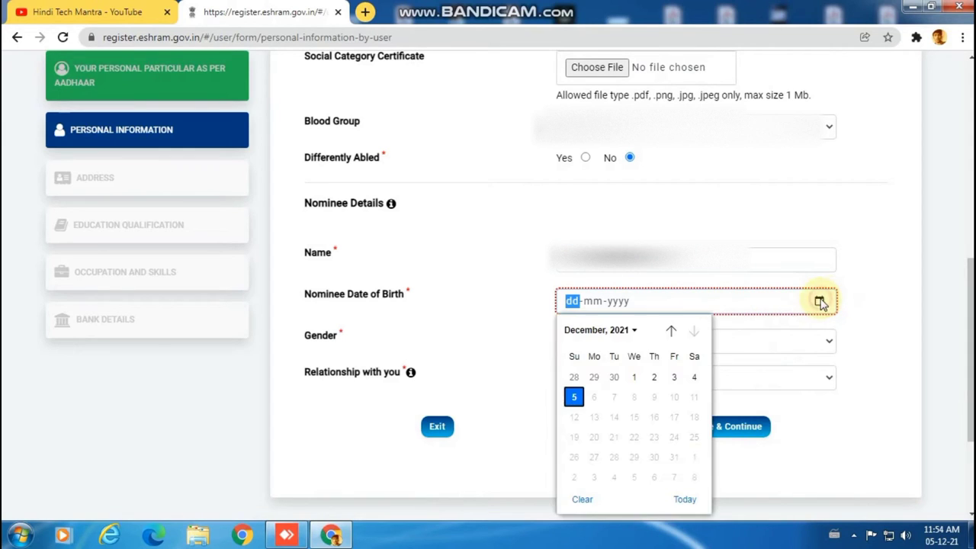
pyautogui.click(622, 331)
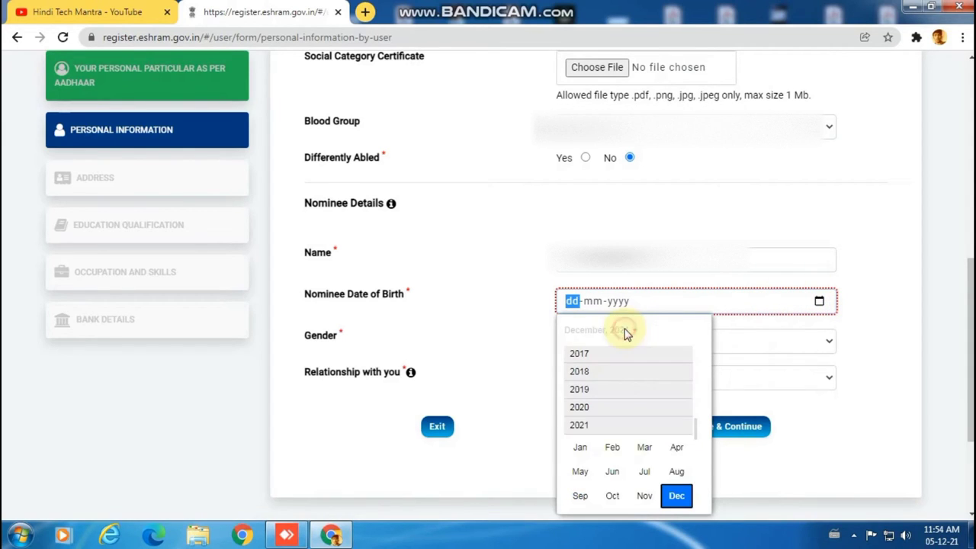
pyautogui.scroll(5, 626, 363)
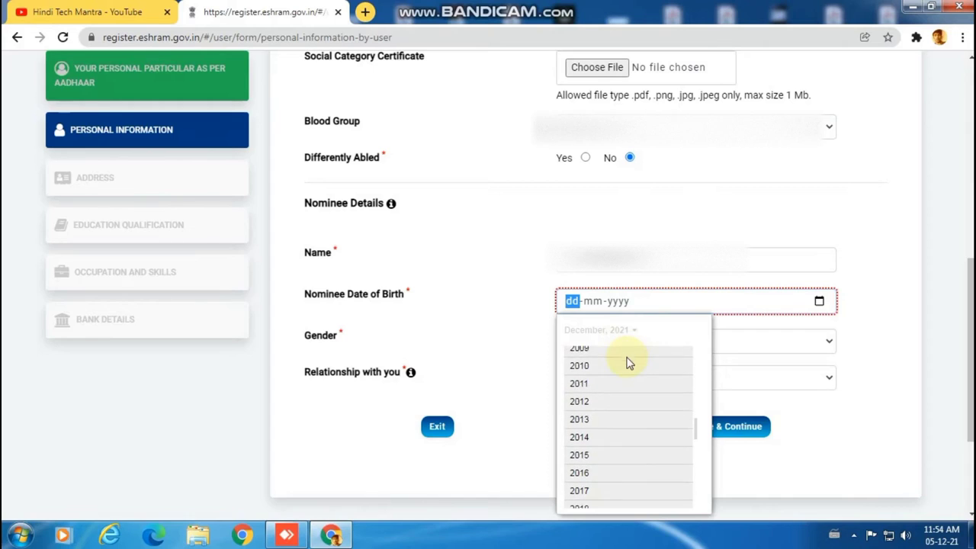
pyautogui.scroll(7, 627, 363)
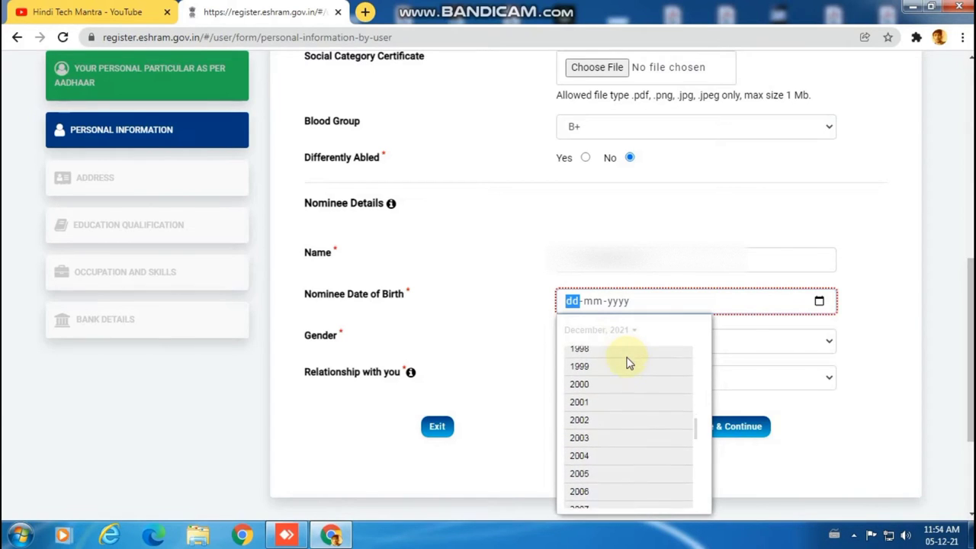
pyautogui.scroll(3, 626, 363)
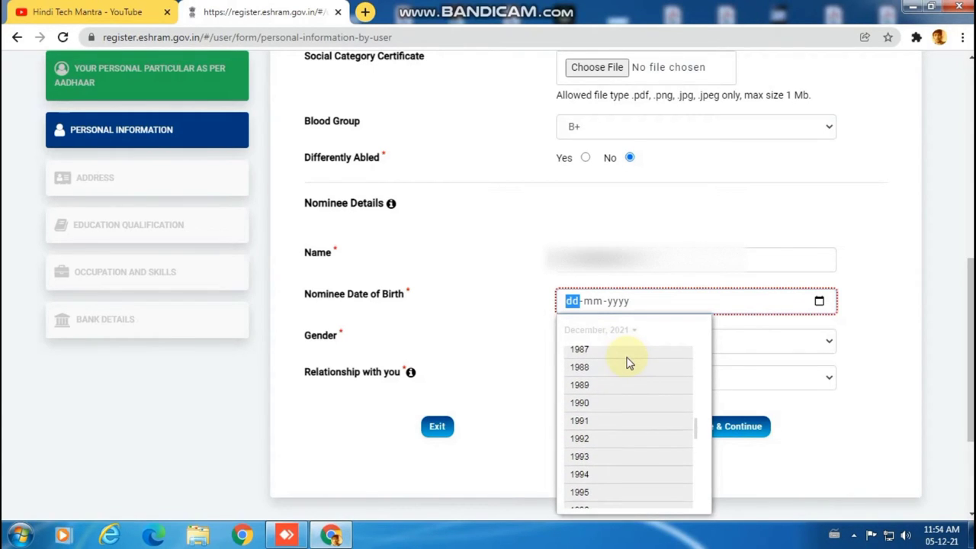
pyautogui.click(581, 353)
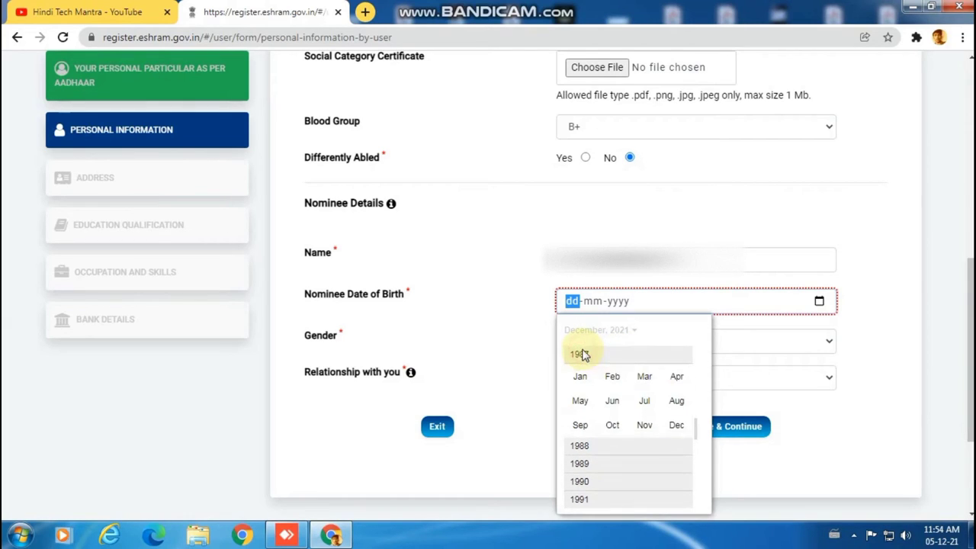
pyautogui.click(614, 400)
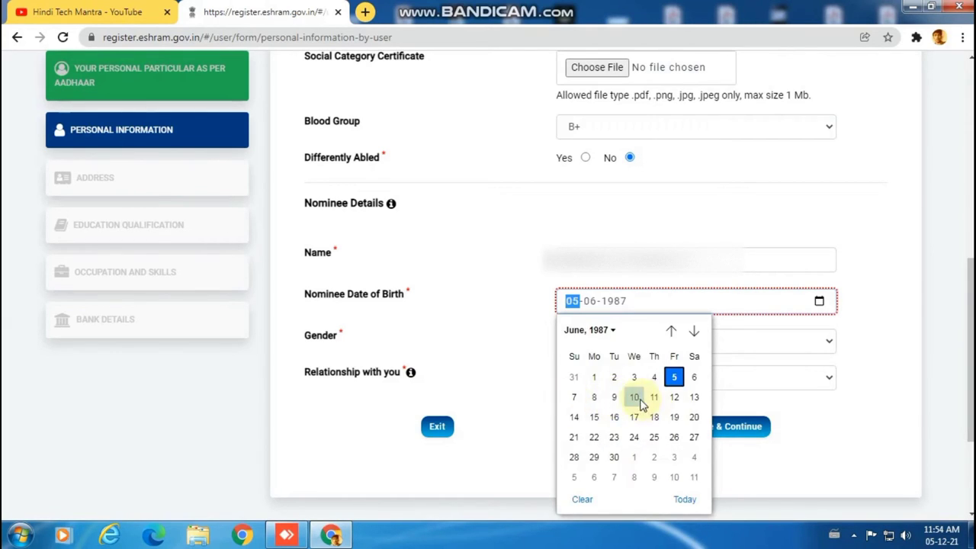
pyautogui.click(636, 398)
# Set nominee gender Female and relationship Wife, then save and continue
pyautogui.click(679, 341)
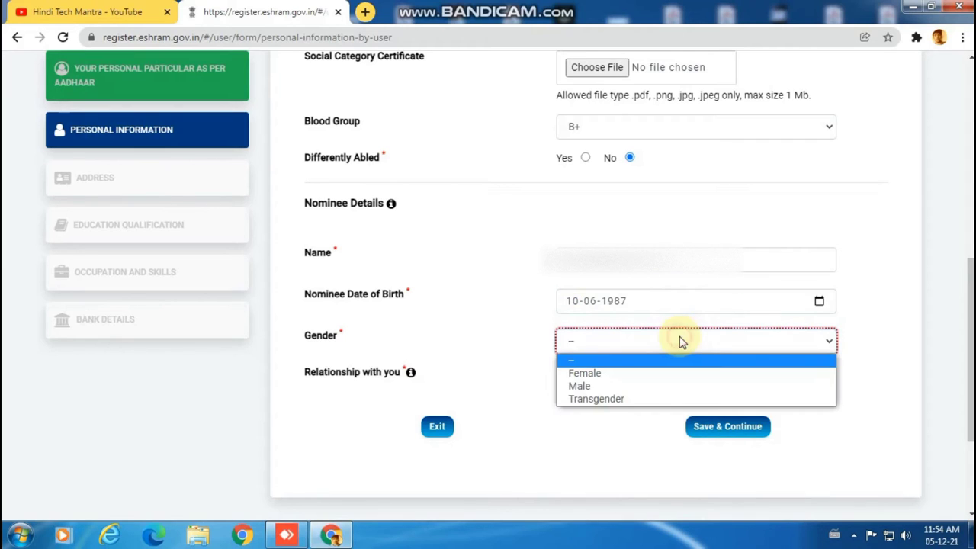
pyautogui.click(640, 373)
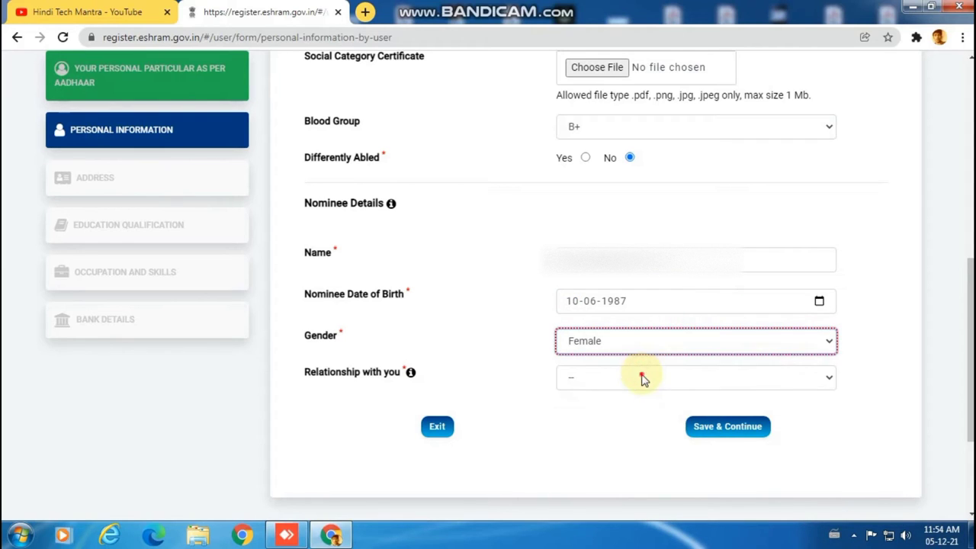
pyautogui.click(642, 378)
pyautogui.click(621, 409)
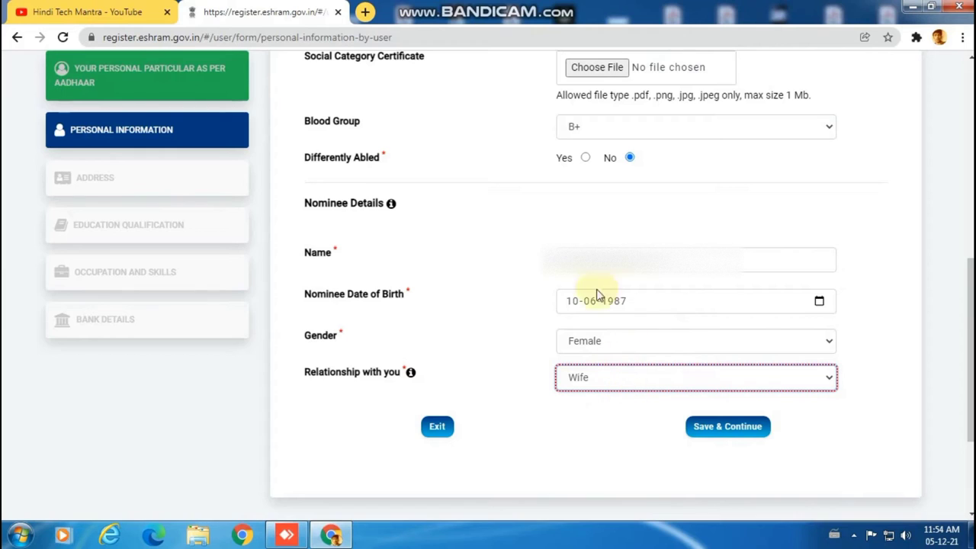
pyautogui.click(721, 429)
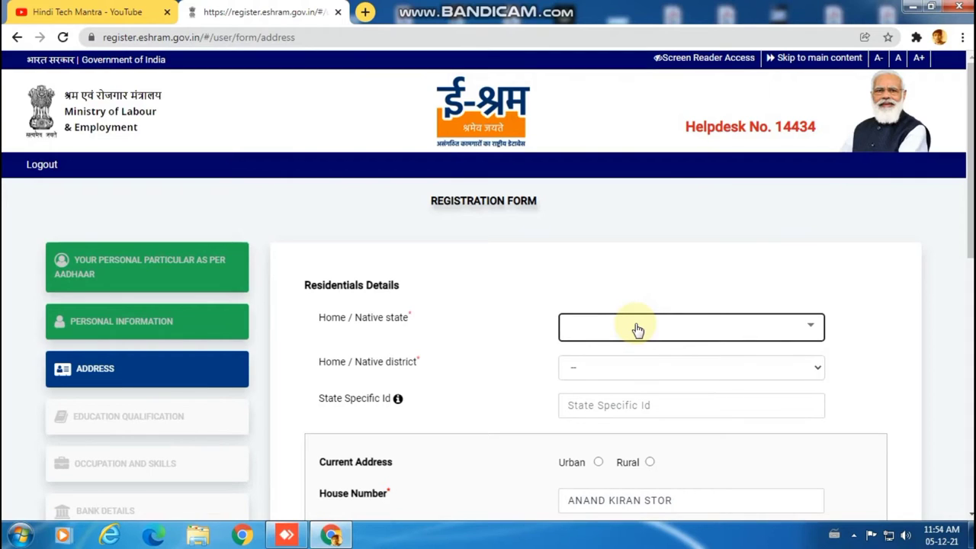
# Select MAHARASHTRA as the home/native state and browse its district list
pyautogui.click(644, 333)
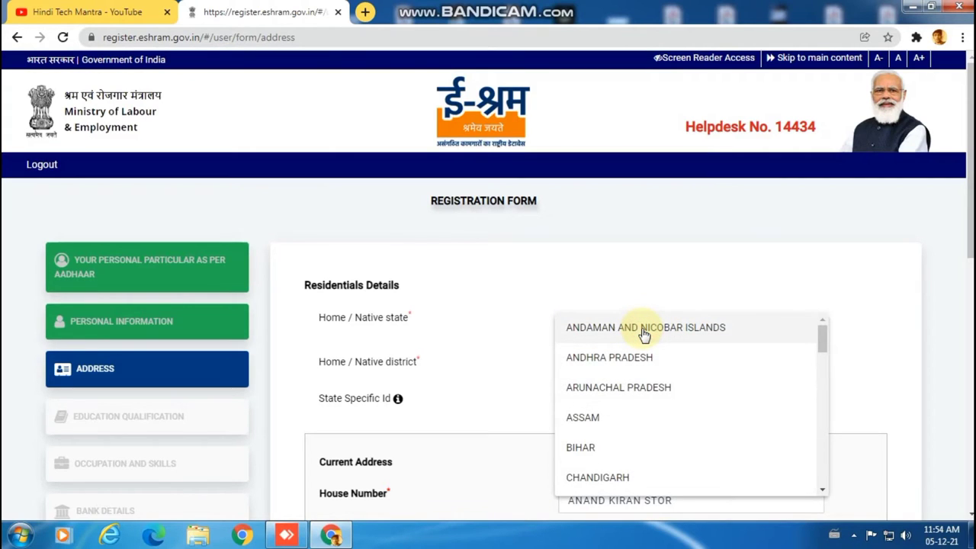
pyautogui.scroll(-4, 644, 335)
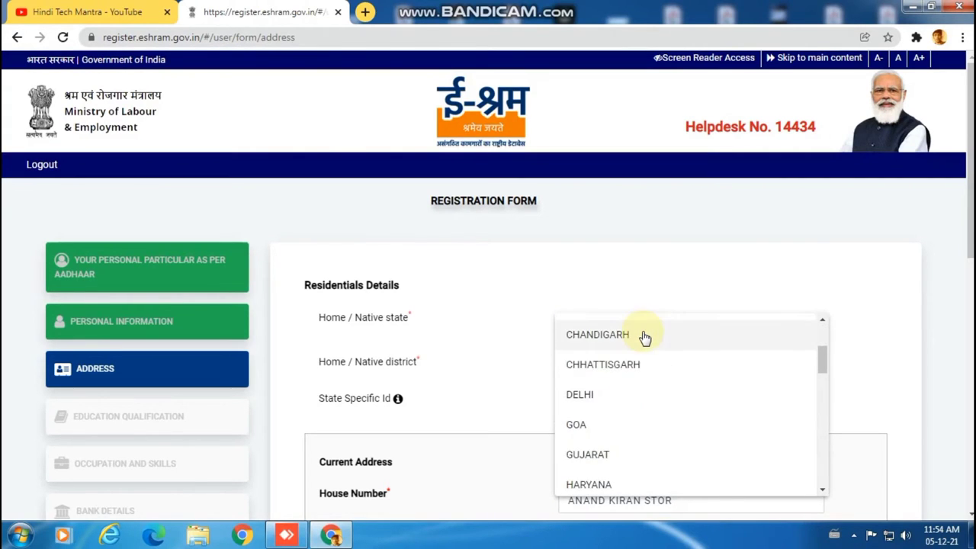
pyautogui.scroll(-3, 644, 338)
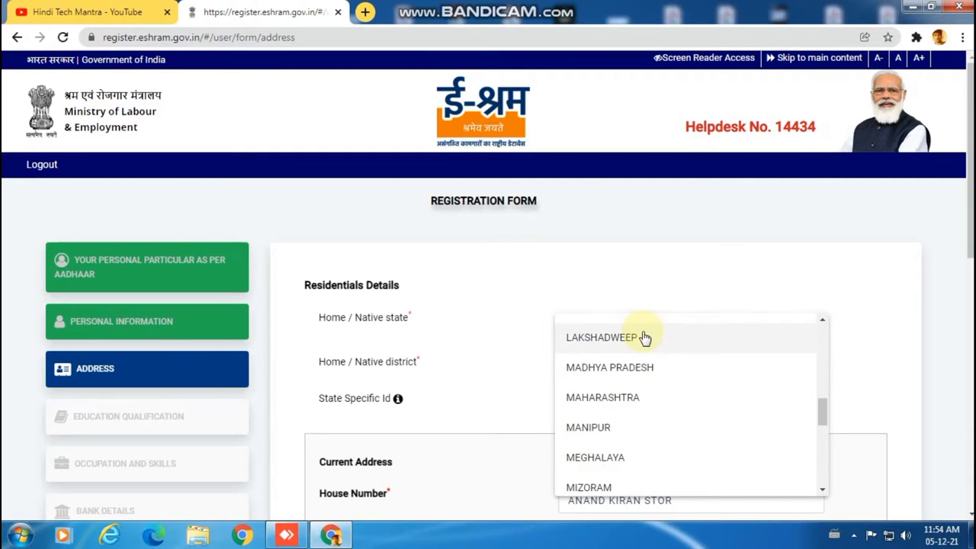
pyautogui.click(621, 397)
pyautogui.click(618, 367)
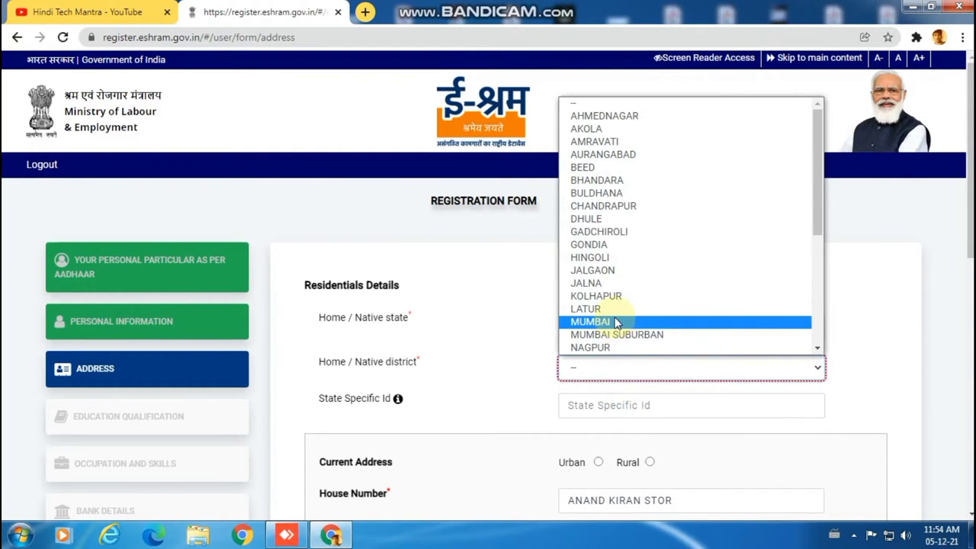
pyautogui.press('Down')
pyautogui.press('Down')
pyautogui.press('Down')
pyautogui.press('Down')
pyautogui.press('Down')
pyautogui.press('Down')
pyautogui.press('Down')
pyautogui.press('Down')
pyautogui.press('Down')
pyautogui.press('Down')
pyautogui.press('Down')
pyautogui.press('Down')
pyautogui.press('Down')
pyautogui.press('Down')
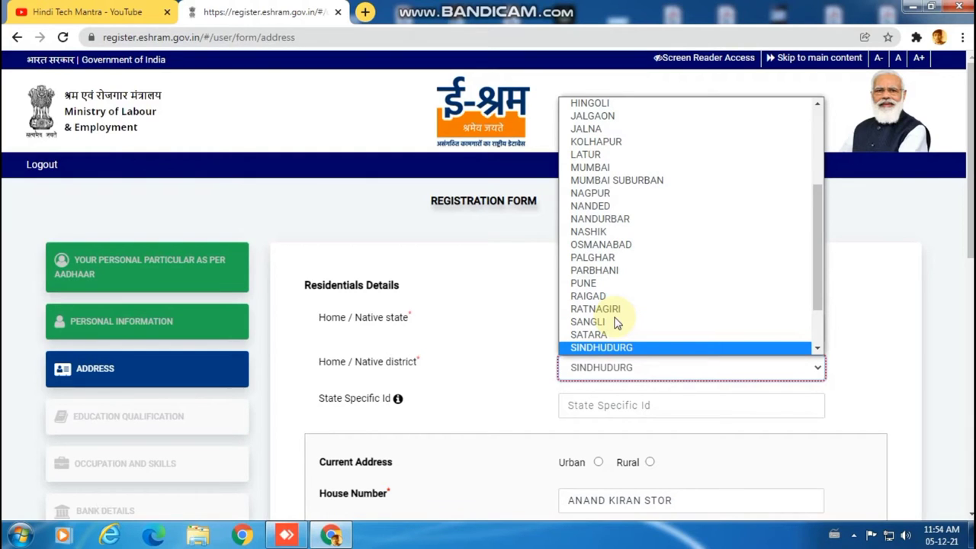
pyautogui.scroll(-2, 616, 297)
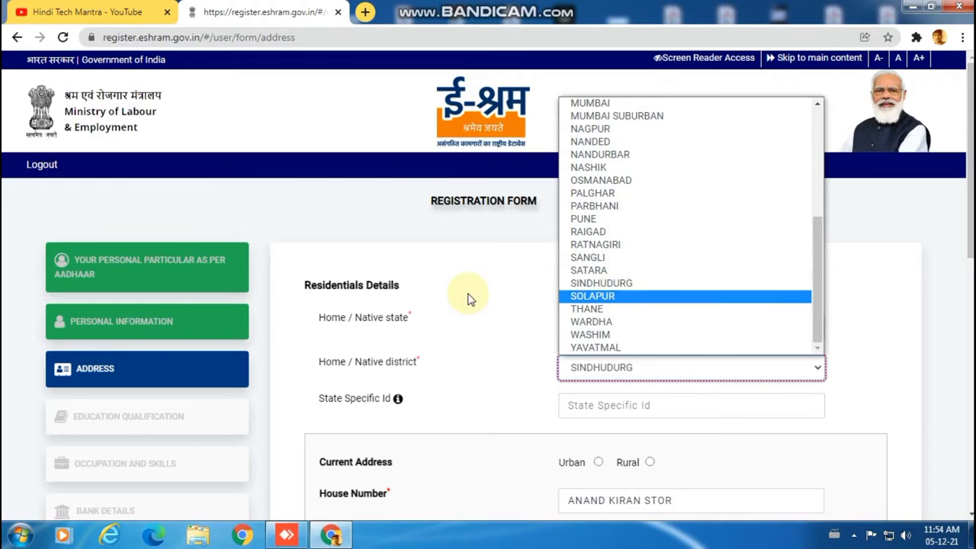
pyautogui.click(492, 290)
# Change the home state to UTTAR PRADESH and choose SIDDHARTH NAGAR as district
pyautogui.click(597, 330)
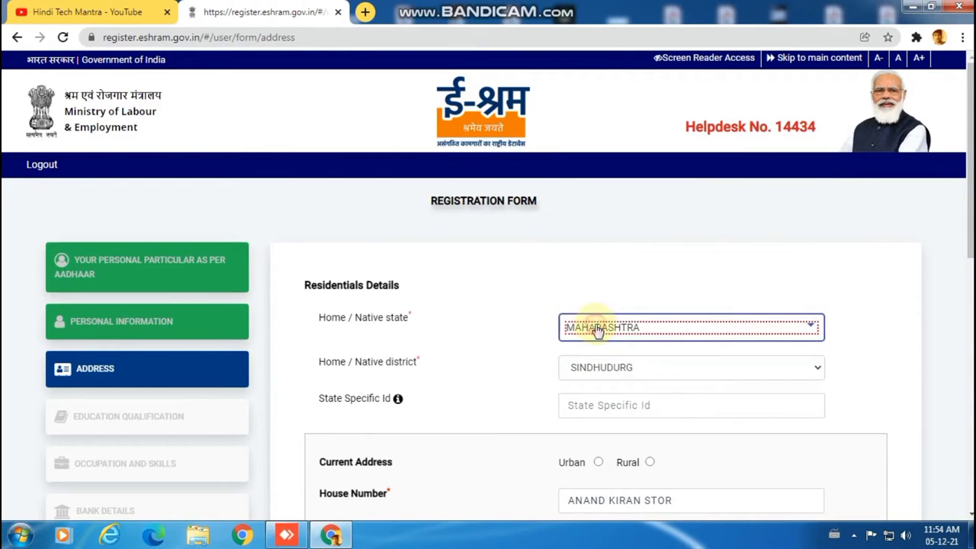
pyautogui.scroll(-6, 599, 328)
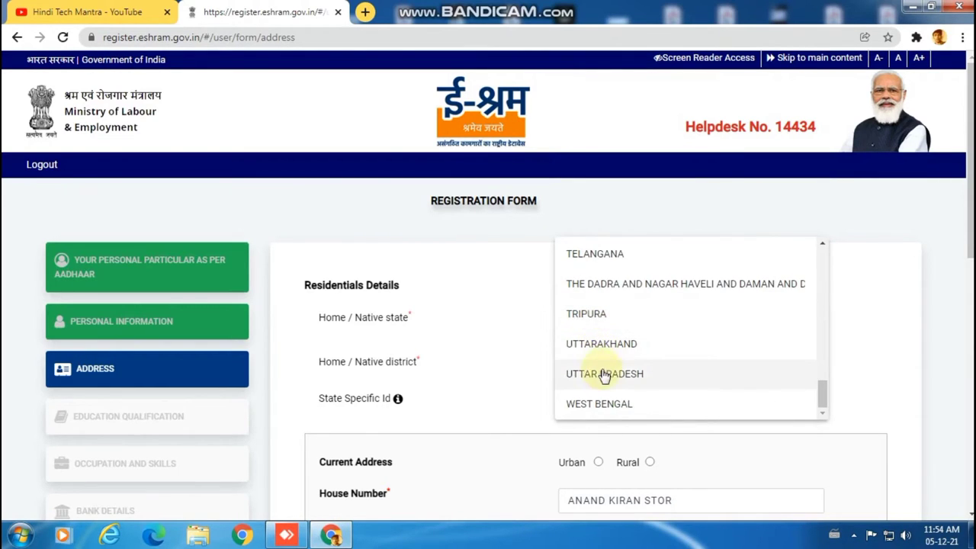
pyautogui.click(604, 374)
pyautogui.click(605, 369)
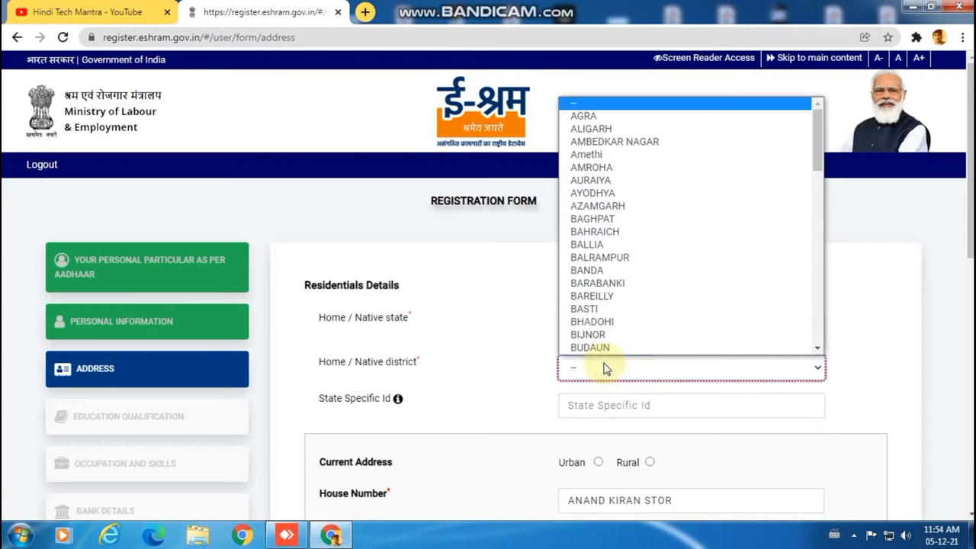
pyautogui.scroll(-1, 613, 337)
pyautogui.scroll(-15, 609, 333)
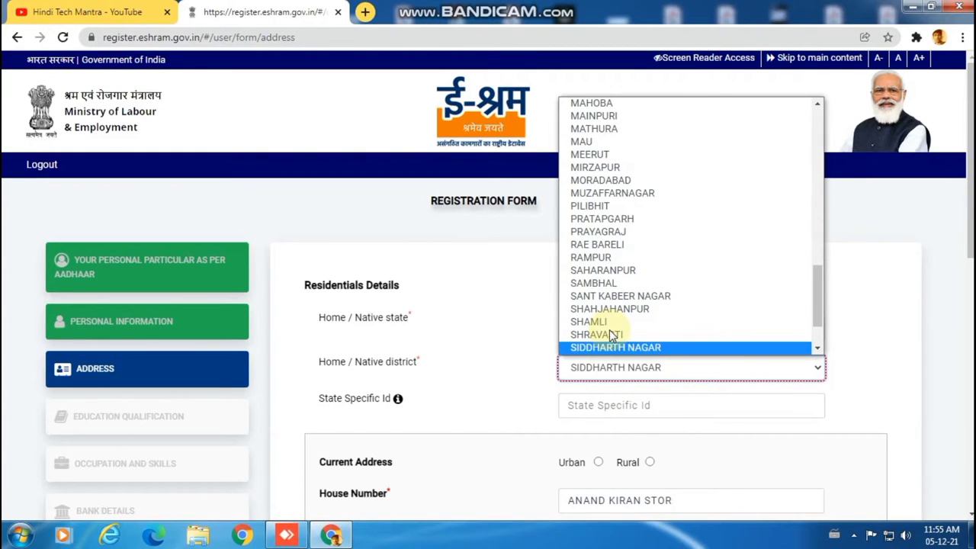
pyautogui.click(610, 347)
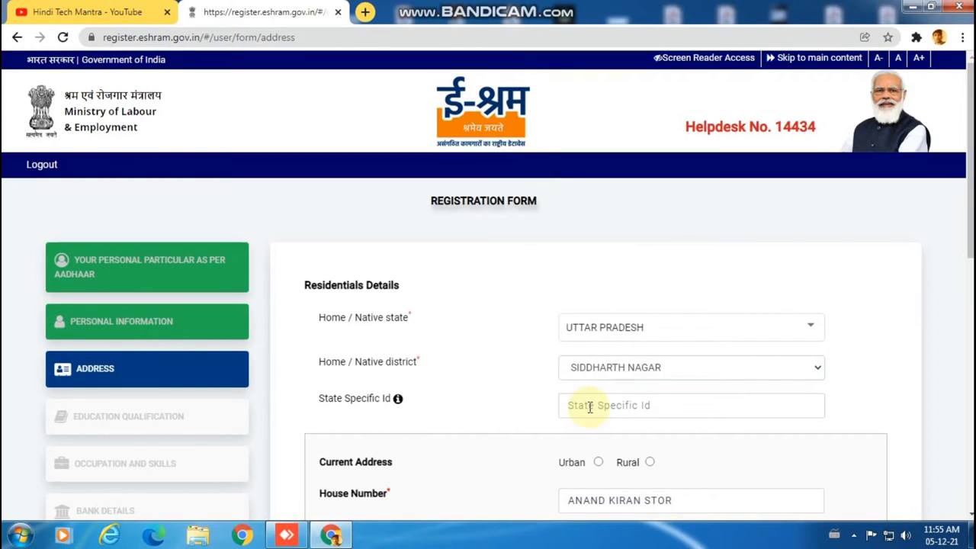
# Leave State Specific Id empty and mark the current address as Urban
pyautogui.click(590, 406)
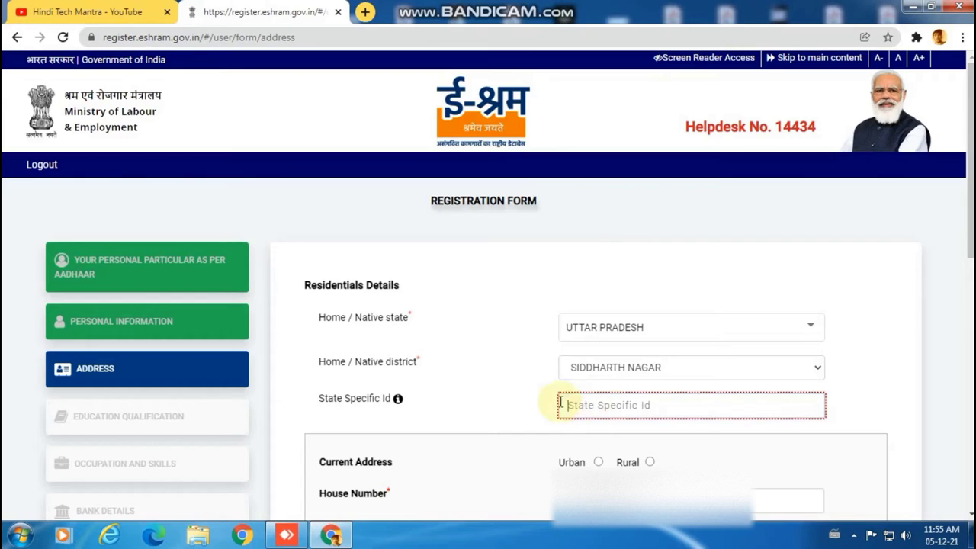
pyautogui.scroll(-2, 509, 404)
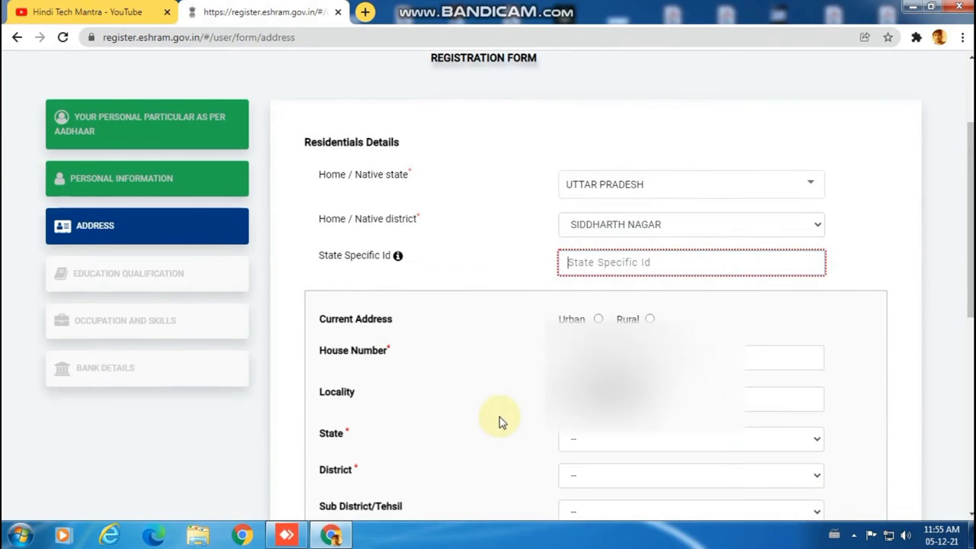
pyautogui.click(505, 252)
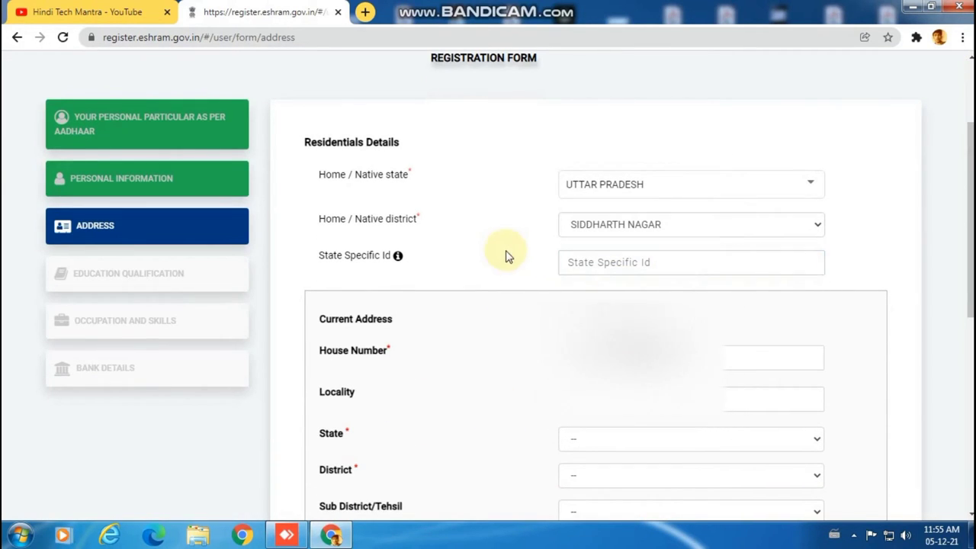
pyautogui.scroll(-1, 513, 265)
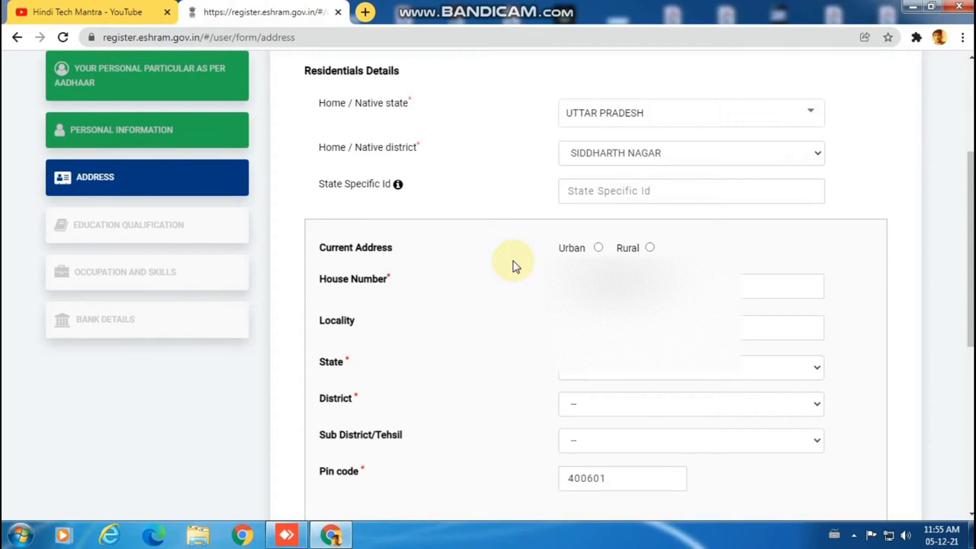
pyautogui.click(599, 248)
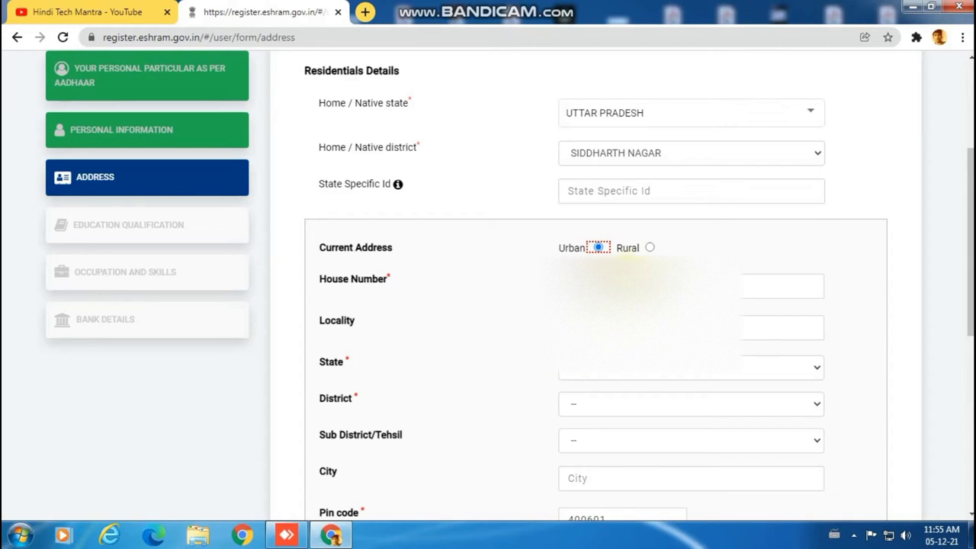
# Set the current address state to MAHARASHTRA and pick its district
pyautogui.click(628, 374)
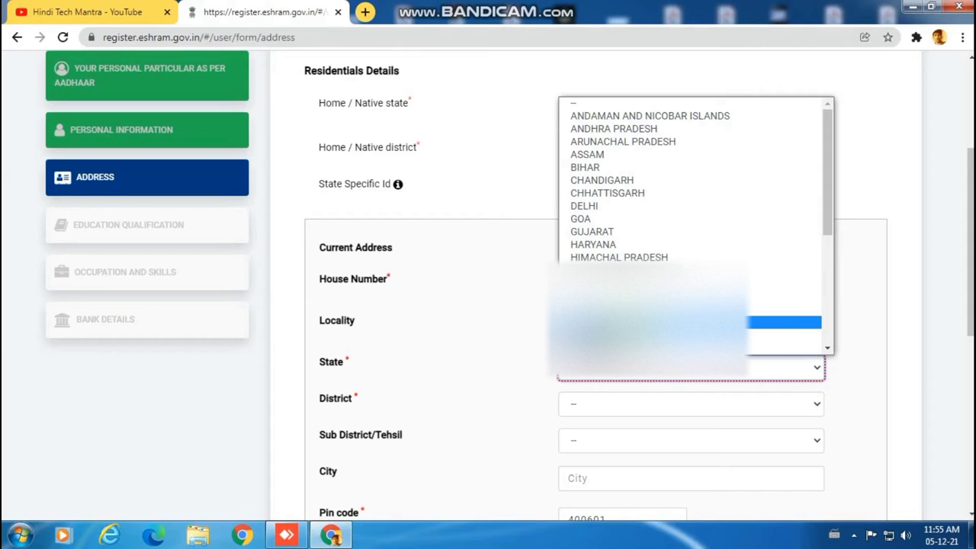
pyautogui.scroll(-3, 633, 305)
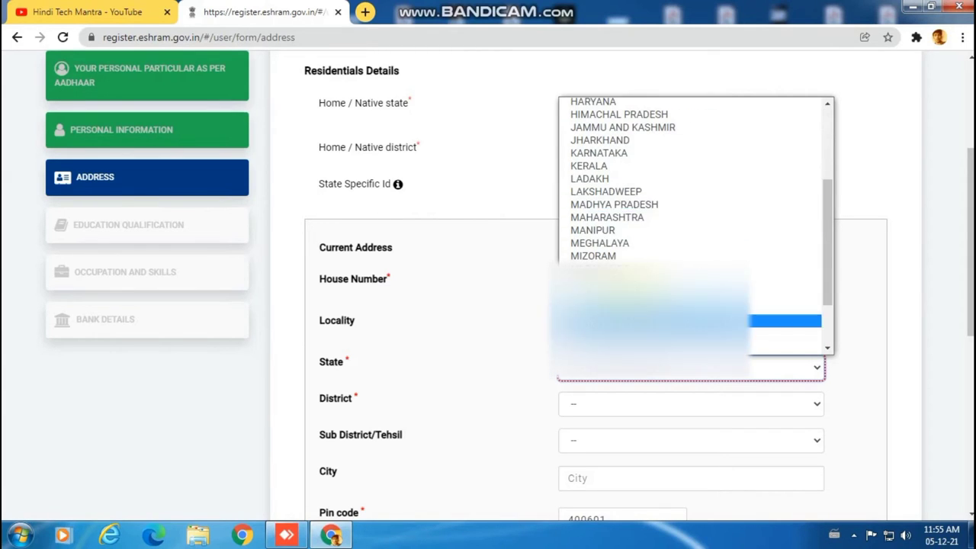
pyautogui.click(635, 217)
pyautogui.scroll(-1, 632, 290)
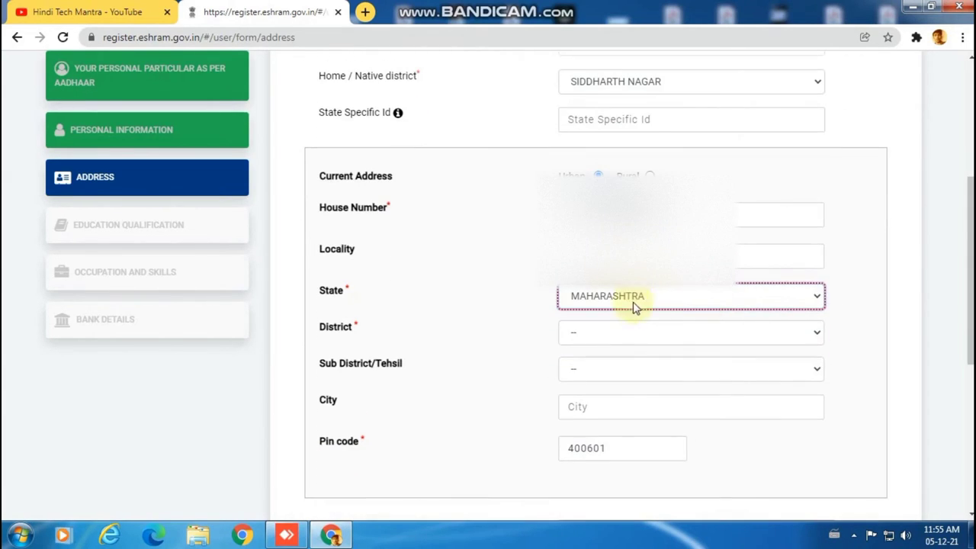
pyautogui.click(630, 343)
pyautogui.scroll(-3, 620, 307)
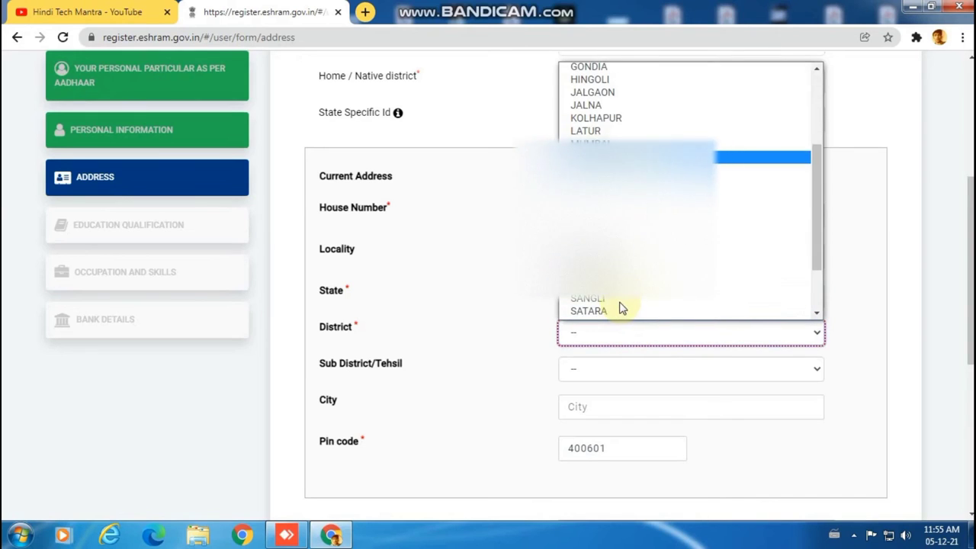
pyautogui.scroll(-2, 633, 282)
pyautogui.click(632, 257)
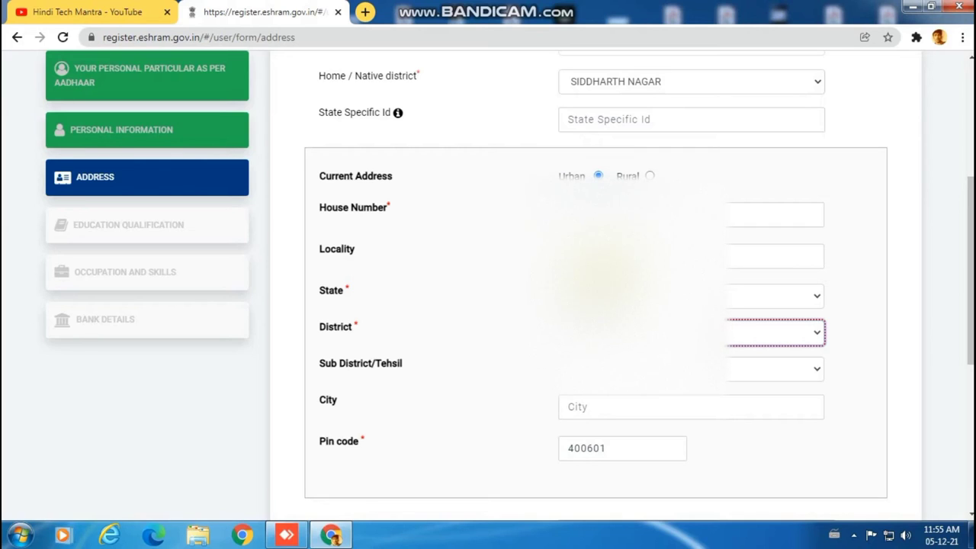
# Choose Thane sub-district, enter city THANE, set 15-20 years' stay, and save
pyautogui.click(636, 369)
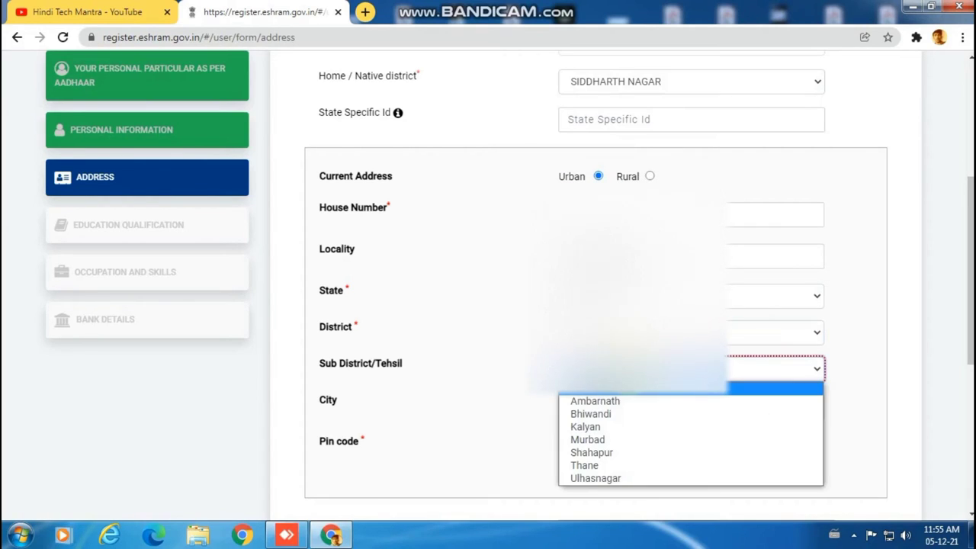
pyautogui.click(625, 465)
pyautogui.click(610, 410)
pyautogui.write('TH')
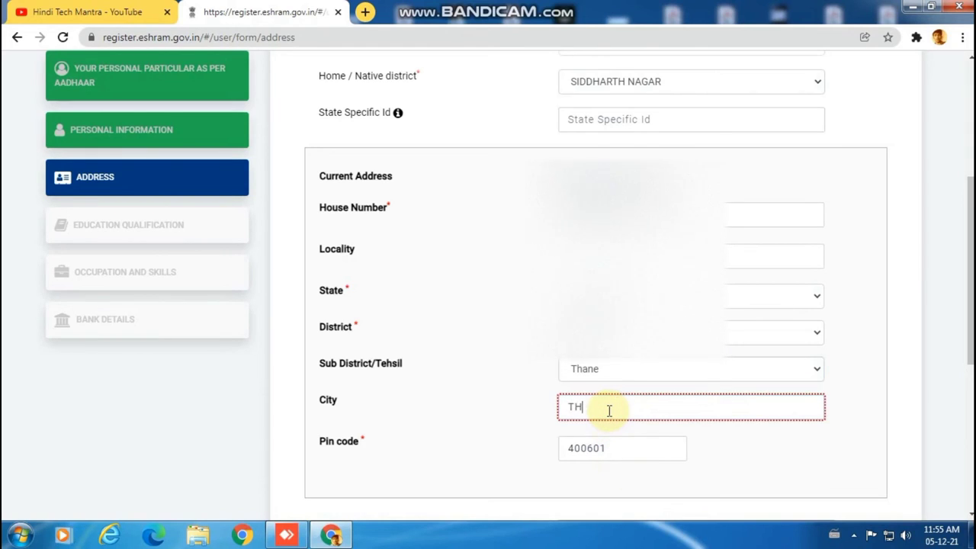
pyautogui.write('ANE')
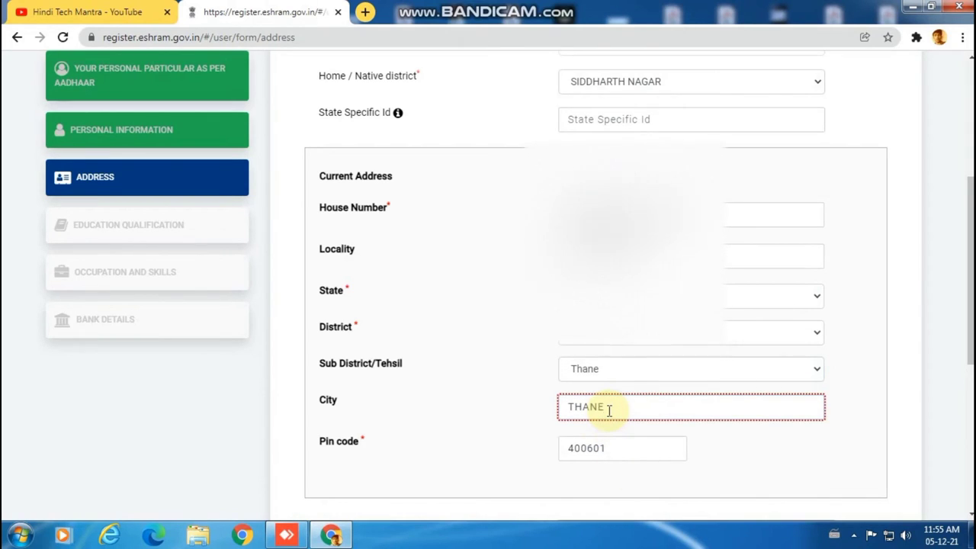
pyautogui.scroll(-2, 627, 327)
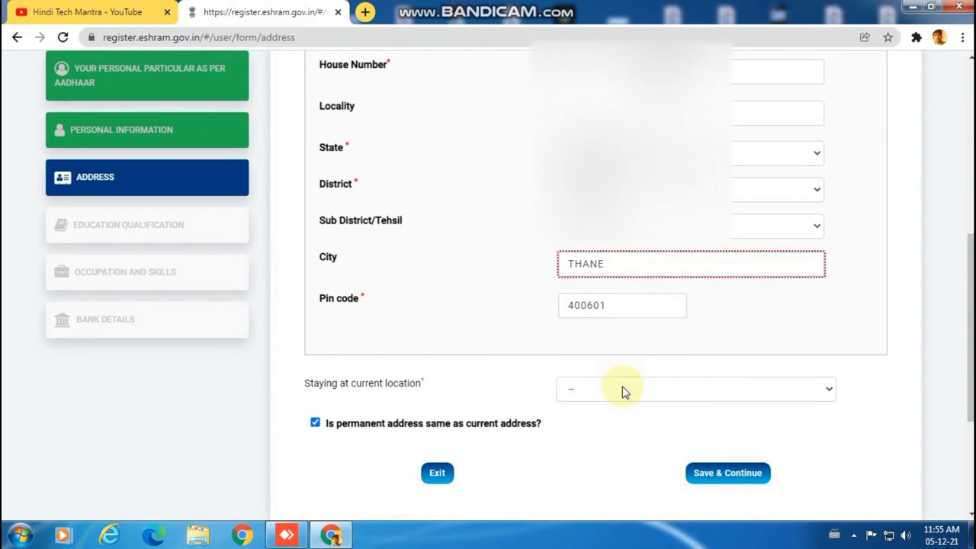
pyautogui.click(624, 390)
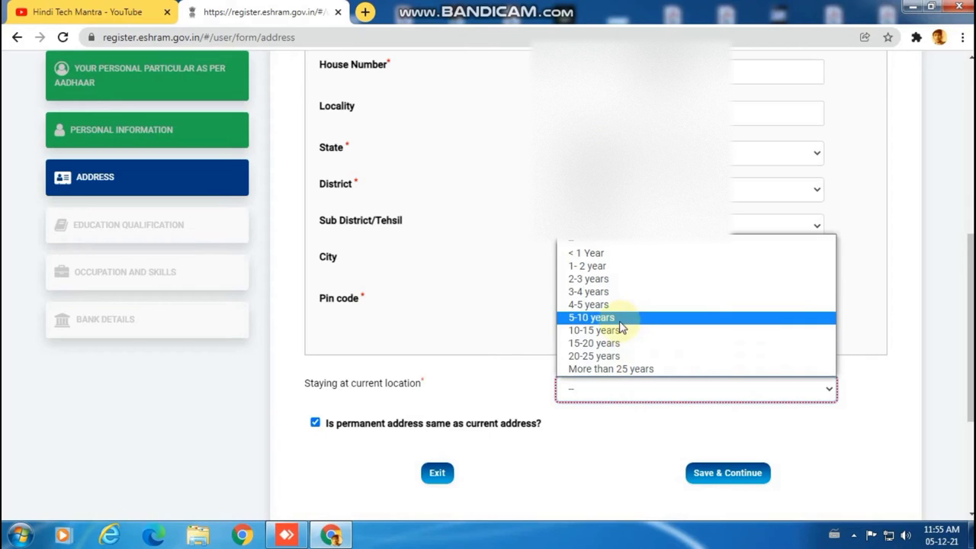
pyautogui.click(609, 343)
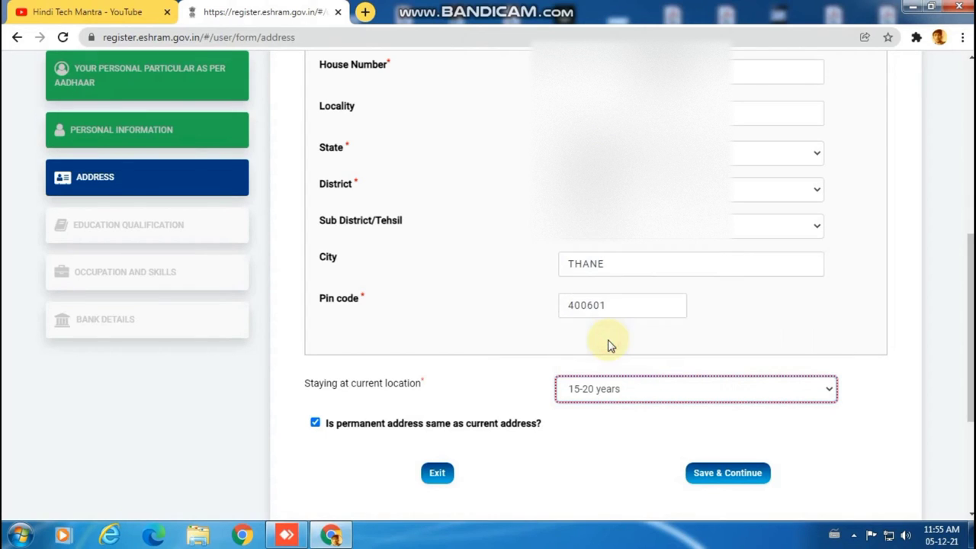
pyautogui.click(705, 474)
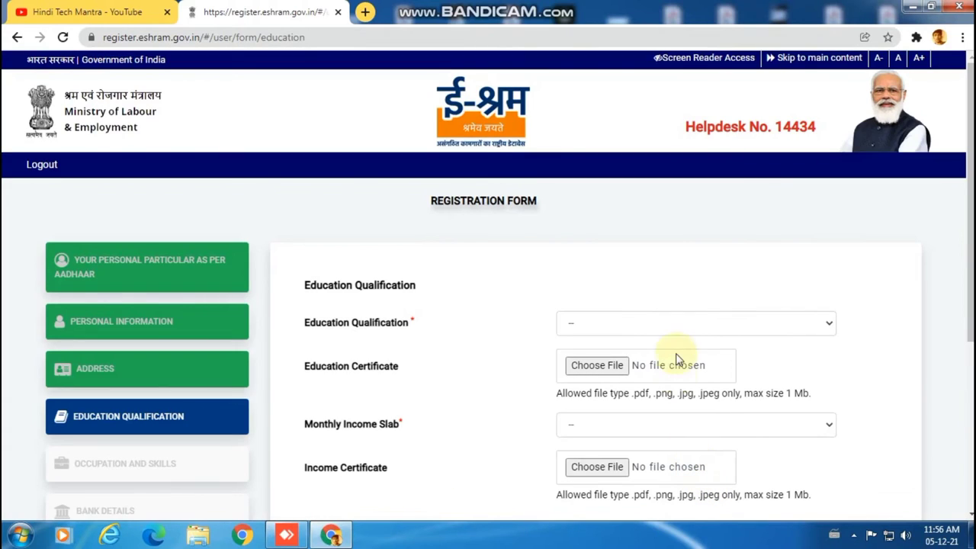
# Choose Primary education and the 10000 & Below income slab, then save and continue
pyautogui.click(673, 323)
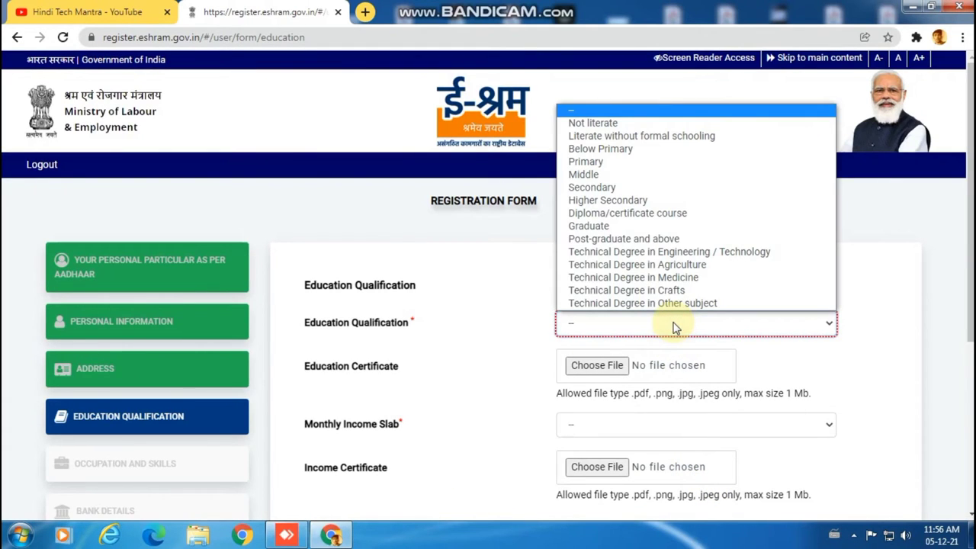
pyautogui.click(634, 163)
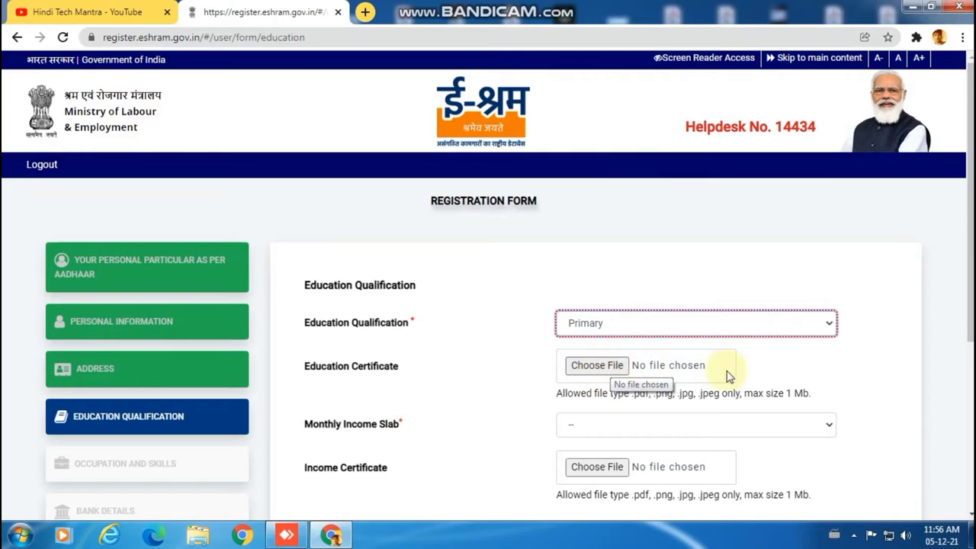
pyautogui.scroll(-1, 674, 381)
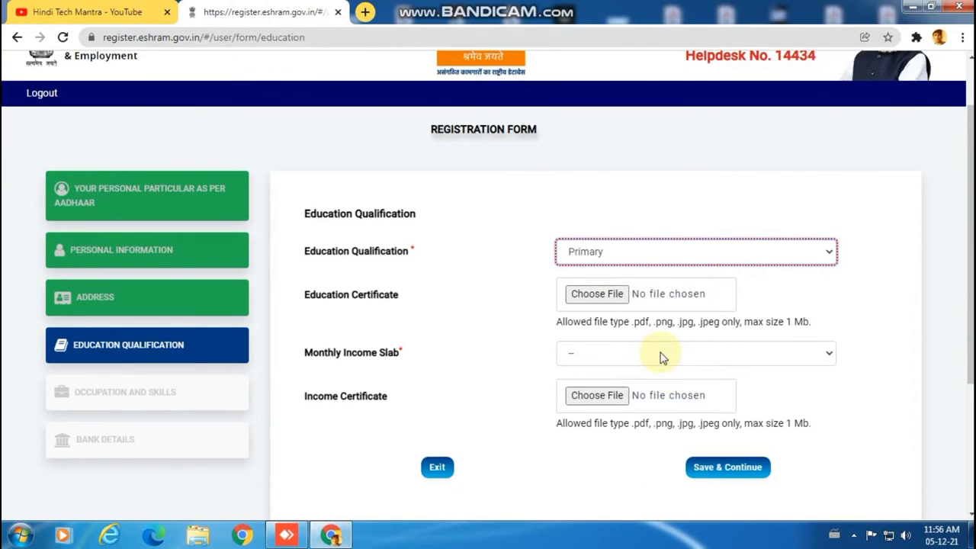
pyautogui.click(662, 354)
pyautogui.click(639, 386)
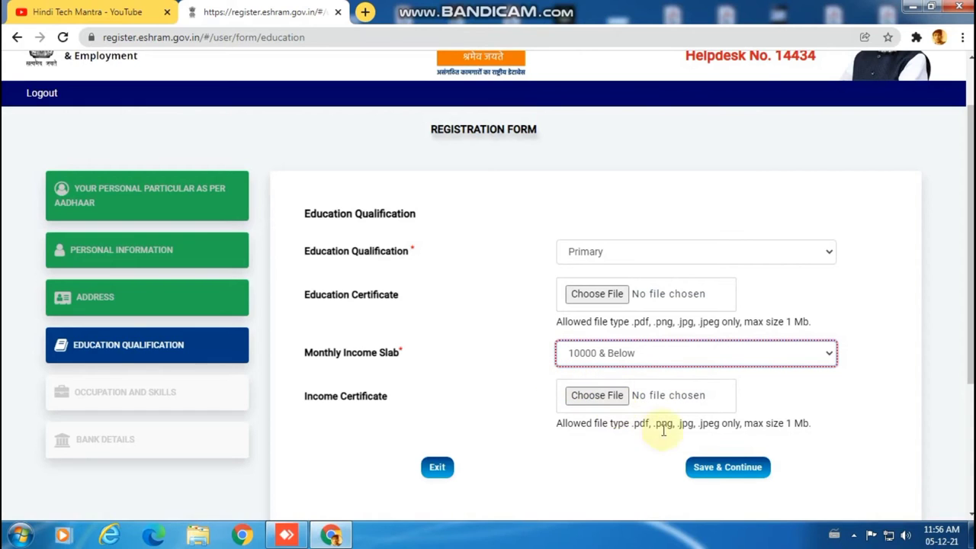
pyautogui.click(721, 474)
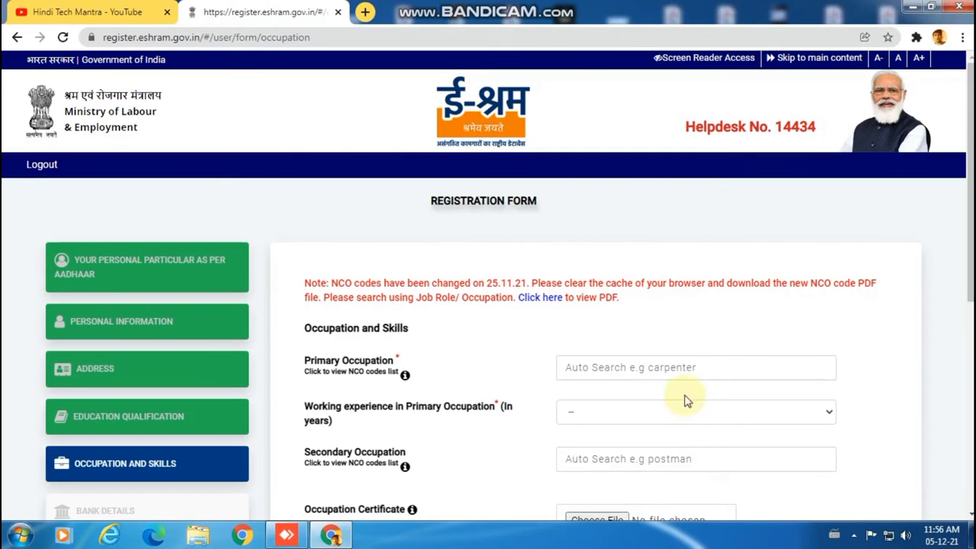
pyautogui.click(668, 367)
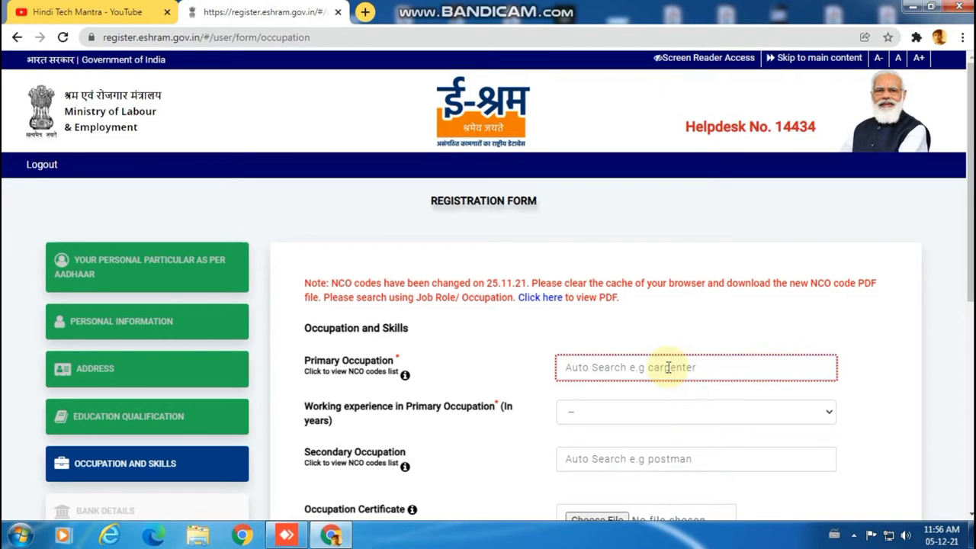
pyautogui.write('SCR')
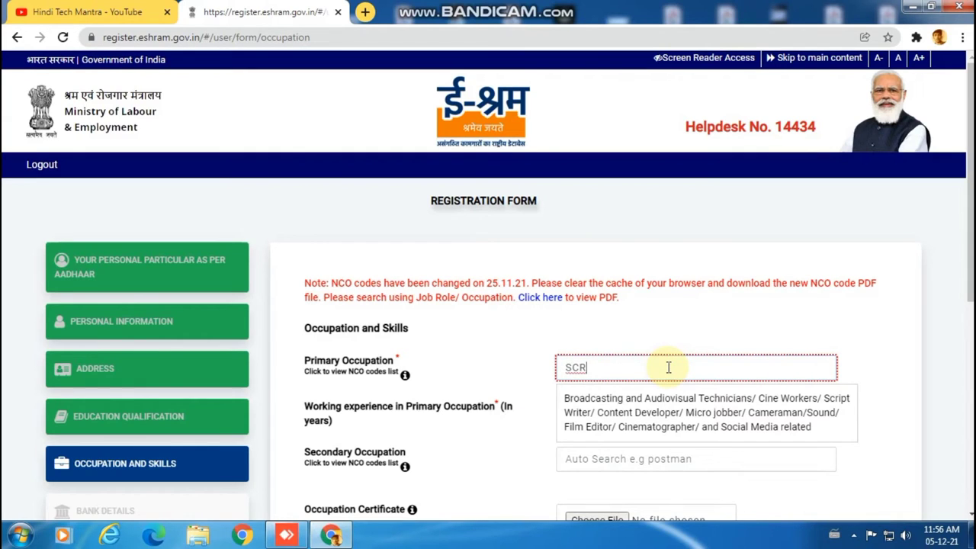
pyautogui.press('BackSpace')
pyautogui.press('BackSpace')
pyautogui.press('BackSpace')
pyautogui.press('BackSpace')
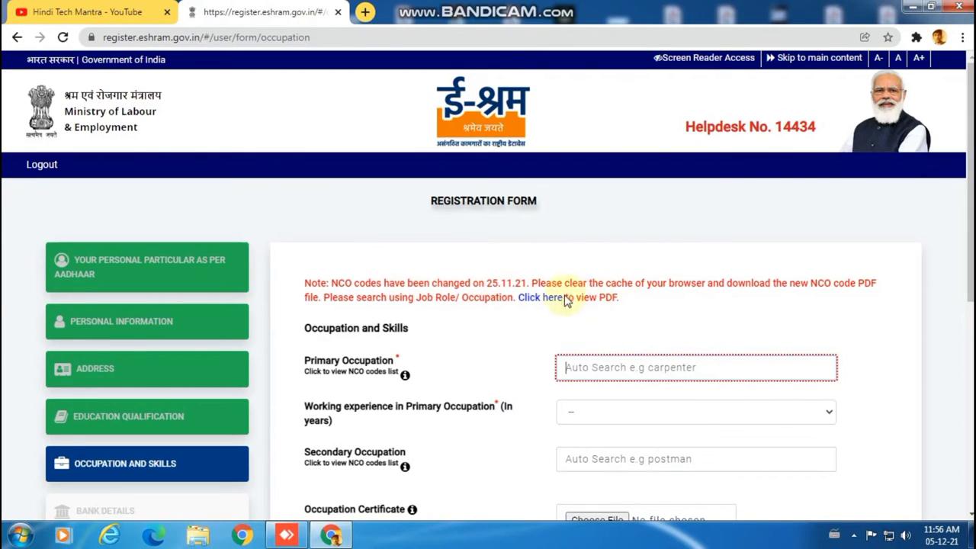
# Open the NCO code list PDF, scroll through its pages, then close it
pyautogui.click(539, 298)
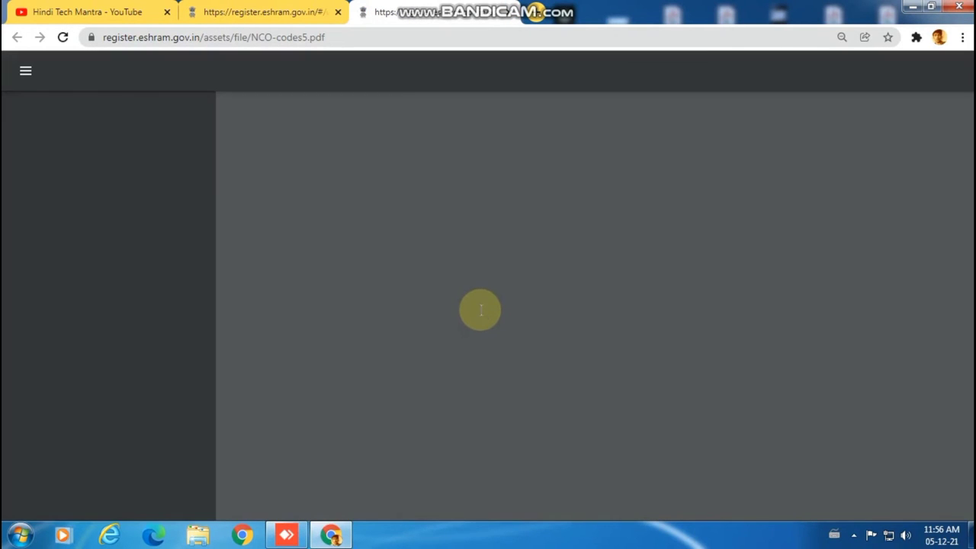
pyautogui.scroll(-1, 500, 276)
pyautogui.scroll(-9, 503, 271)
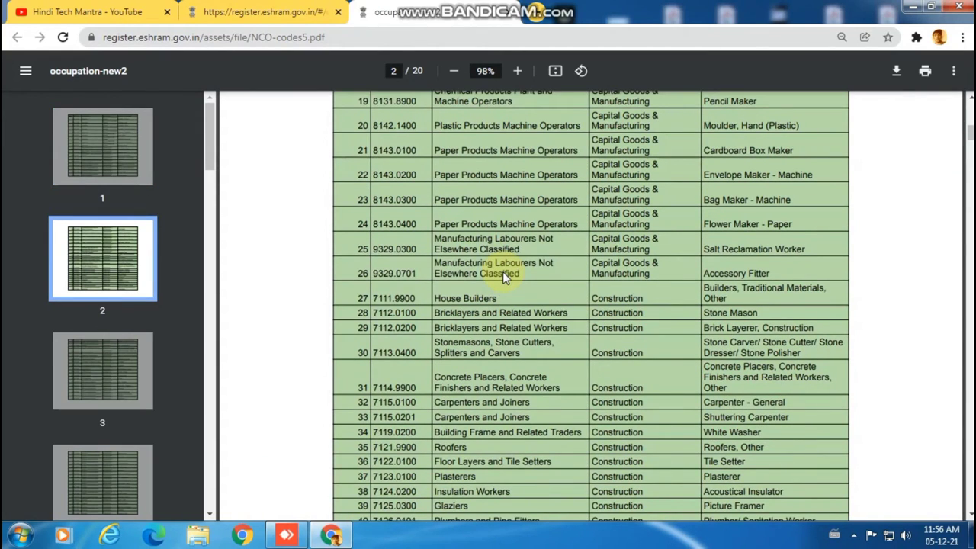
pyautogui.scroll(-2, 502, 271)
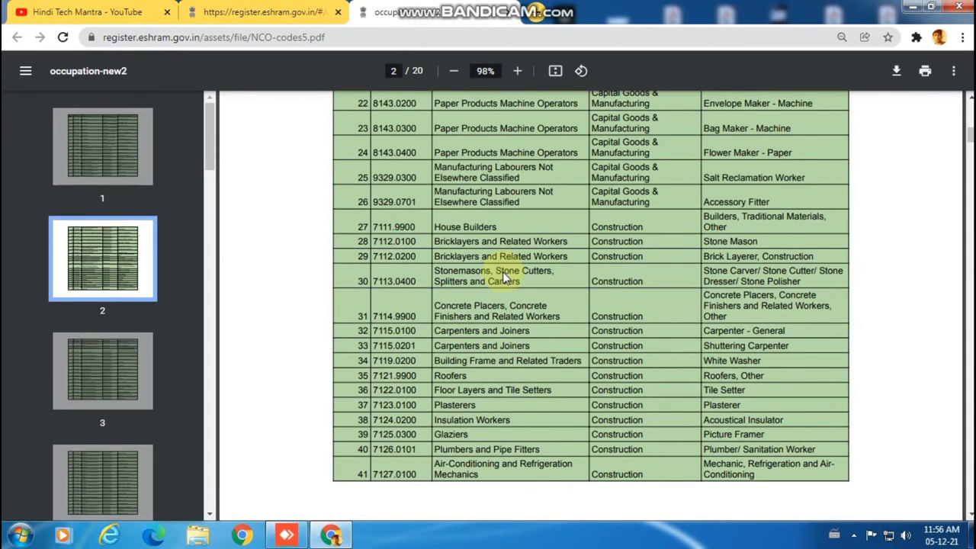
pyautogui.scroll(-7, 503, 272)
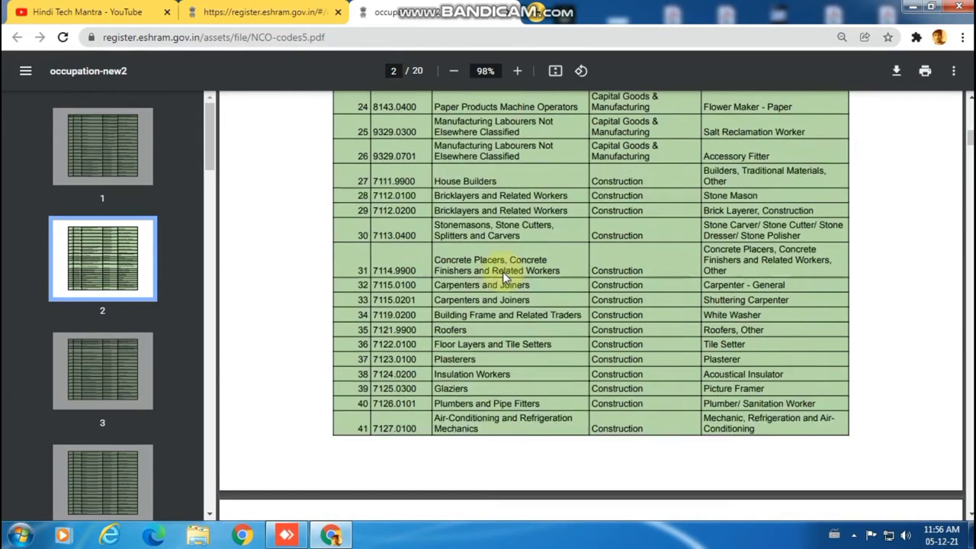
pyautogui.scroll(-4, 503, 271)
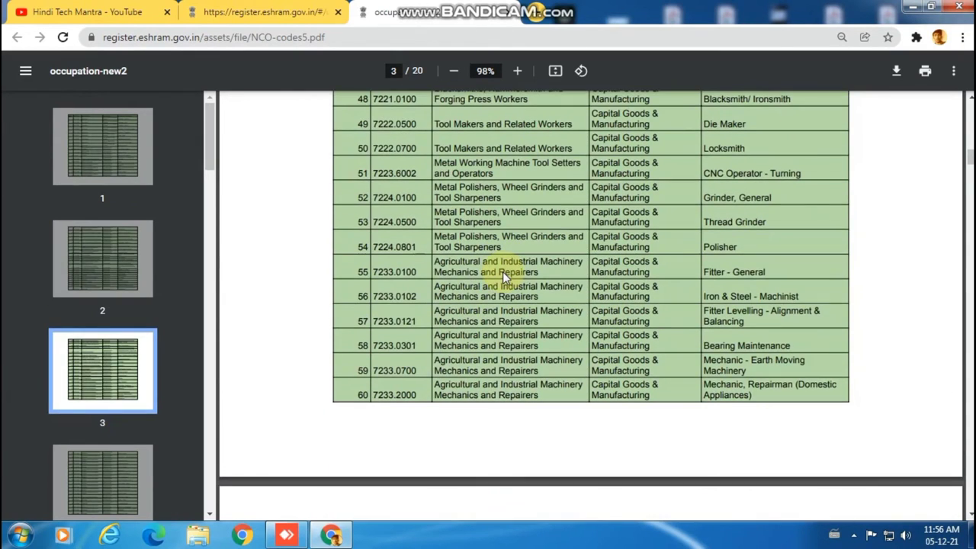
pyautogui.scroll(-8, 502, 272)
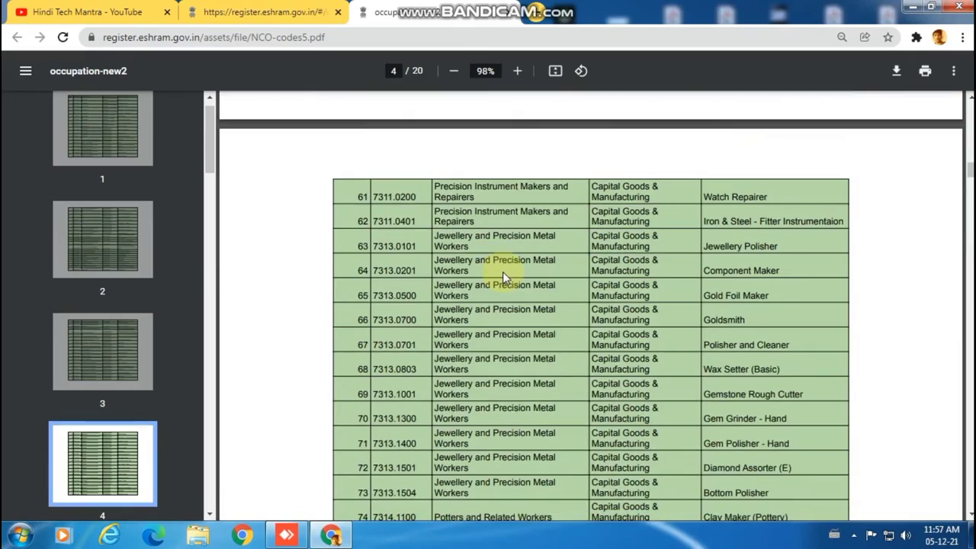
pyautogui.scroll(-20, 503, 271)
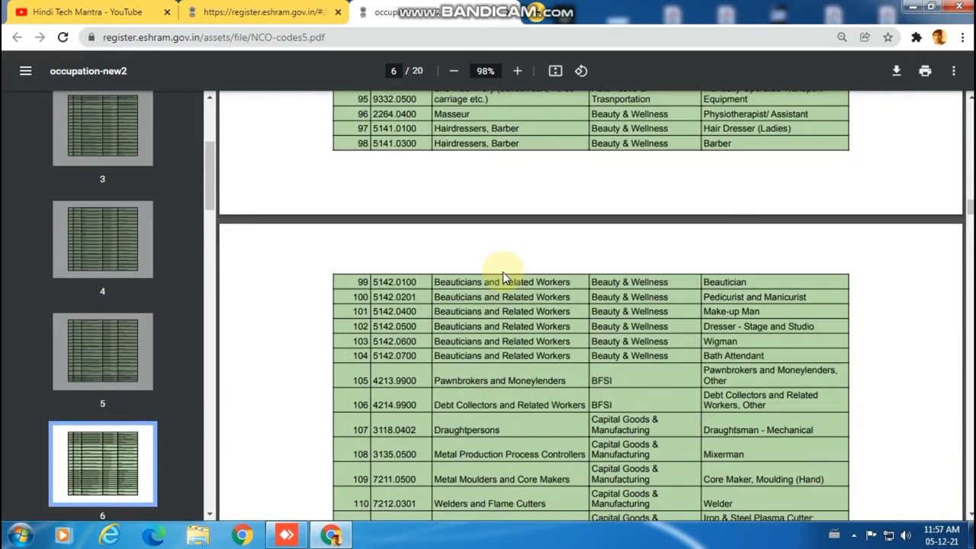
pyautogui.scroll(-11, 502, 271)
pyautogui.scroll(-10, 502, 272)
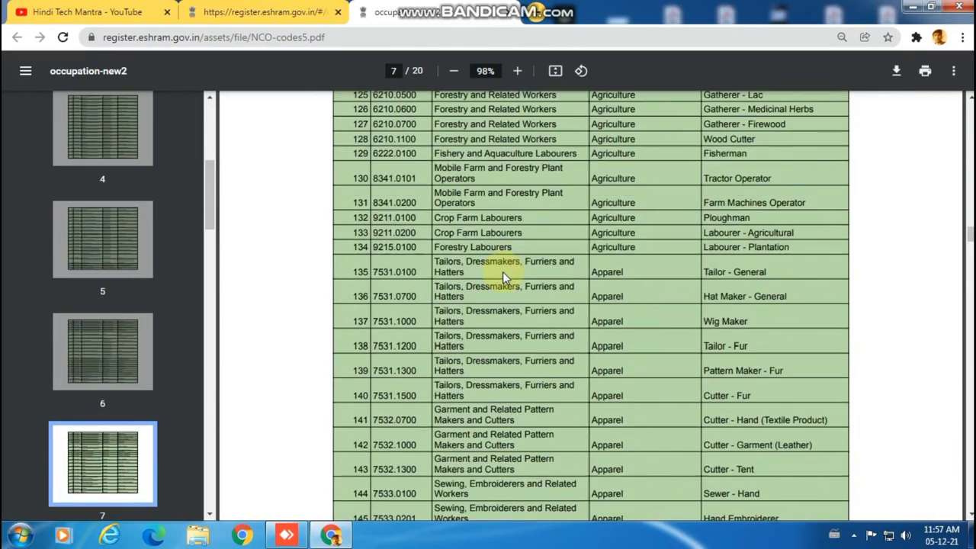
pyautogui.scroll(20, 503, 272)
pyautogui.scroll(20, 502, 273)
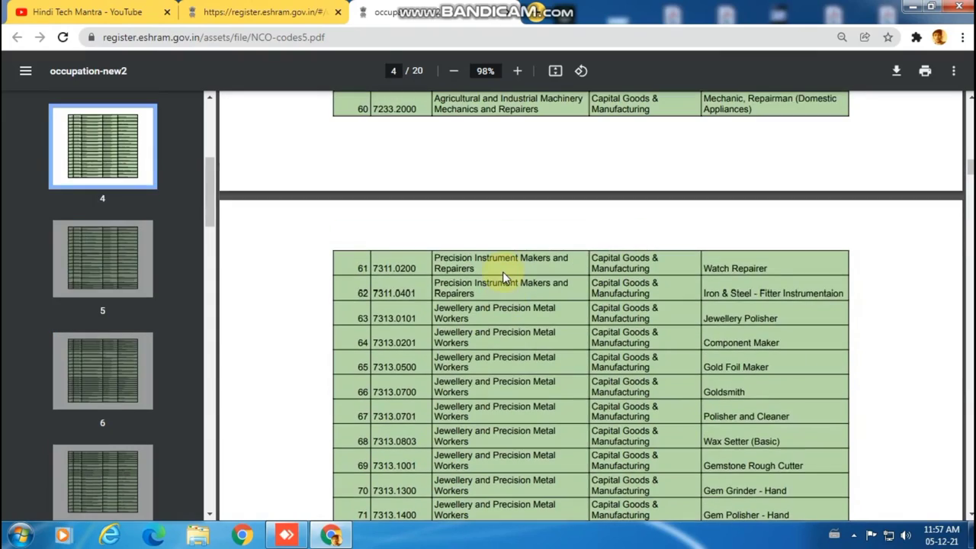
pyautogui.scroll(20, 503, 277)
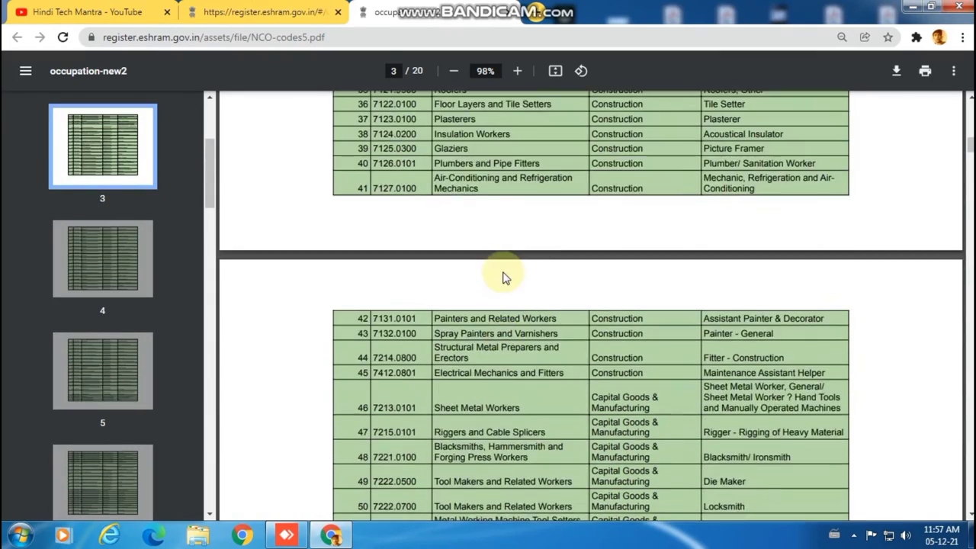
pyautogui.scroll(4, 503, 277)
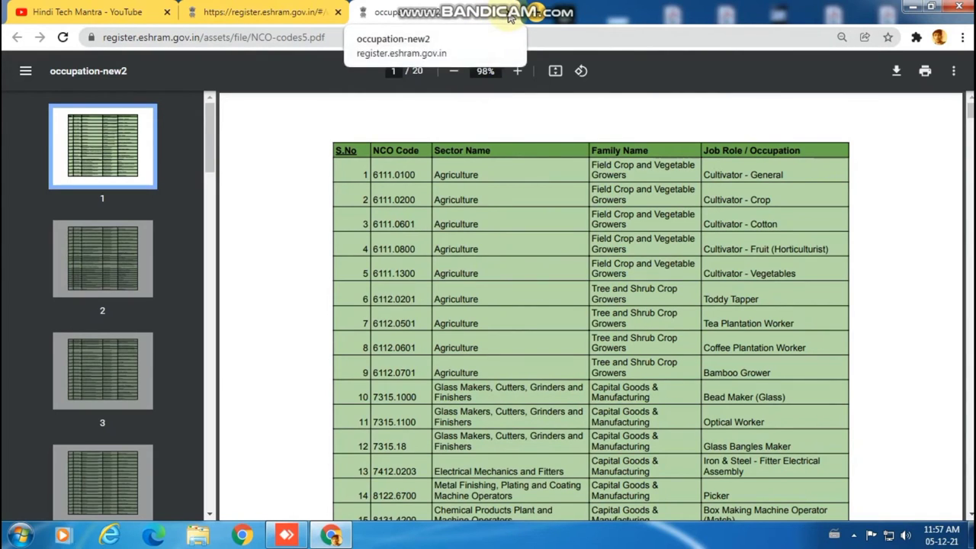
pyautogui.click(500, 20)
# Search occupations for 'crop' and set Primary Occupation to Cultivator - Crop
pyautogui.click(573, 368)
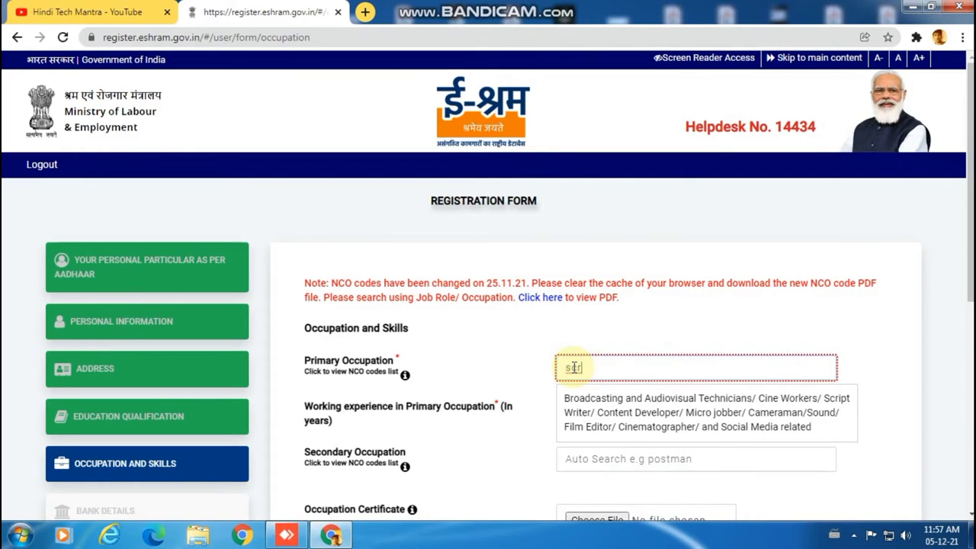
pyautogui.press('BackSpace')
pyautogui.press('BackSpace')
pyautogui.press('BackSpace')
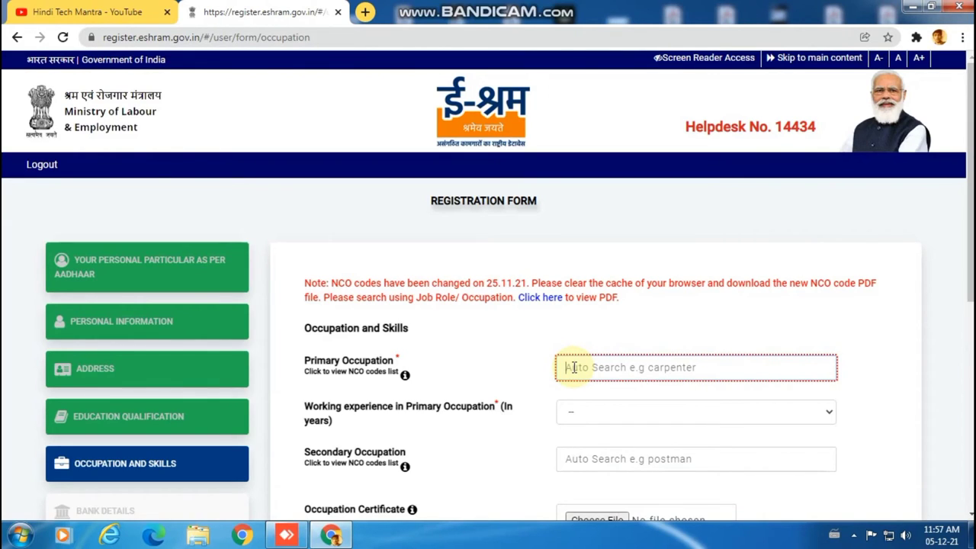
pyautogui.write('farm')
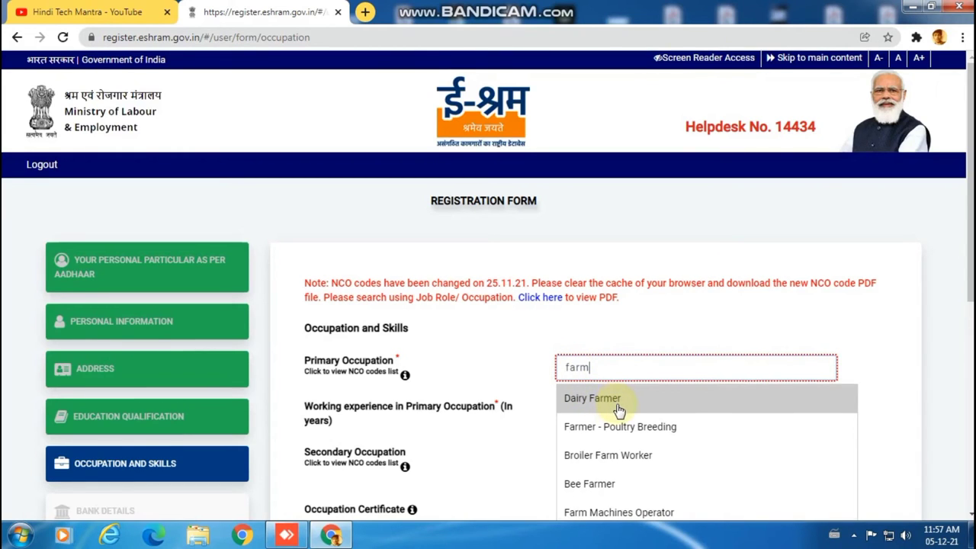
pyautogui.scroll(-1, 618, 408)
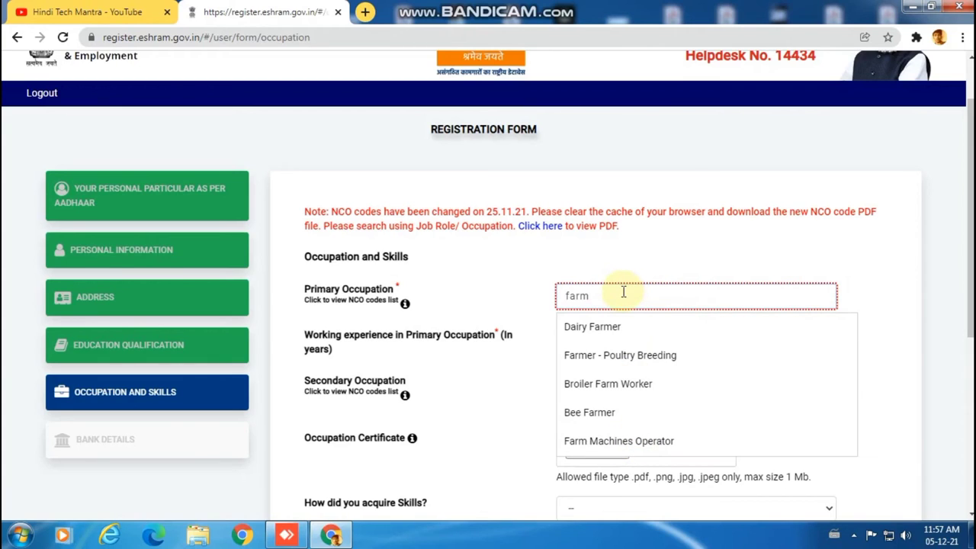
pyautogui.press('BackSpace')
pyautogui.press('BackSpace')
pyautogui.press('BackSpace')
pyautogui.press('BackSpace')
pyautogui.write('har')
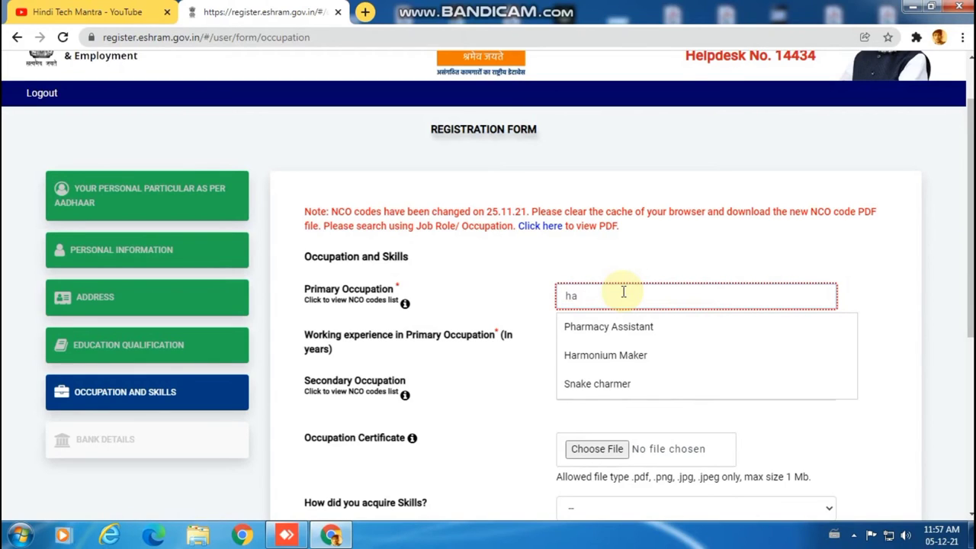
pyautogui.press('BackSpace')
pyautogui.press('BackSpace')
pyautogui.press('BackSpace')
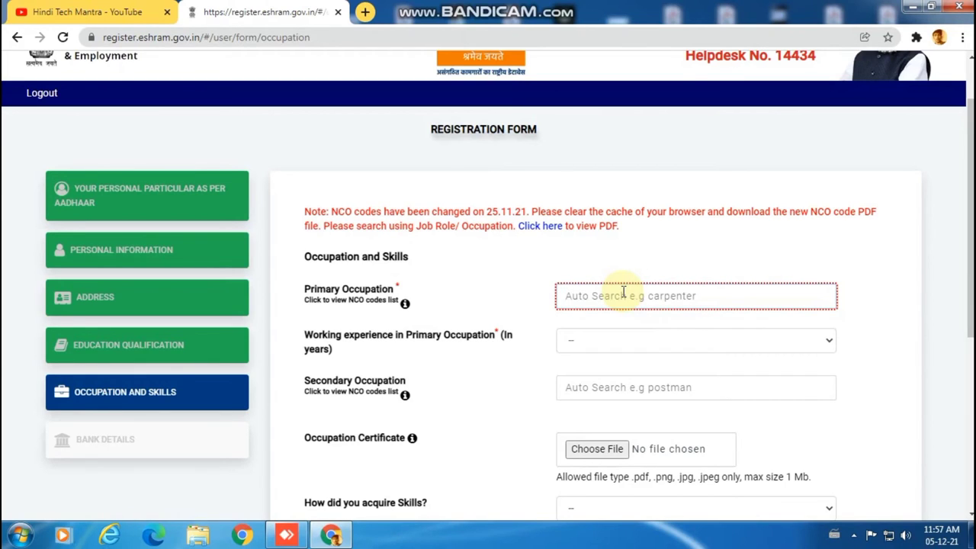
pyautogui.write('crop')
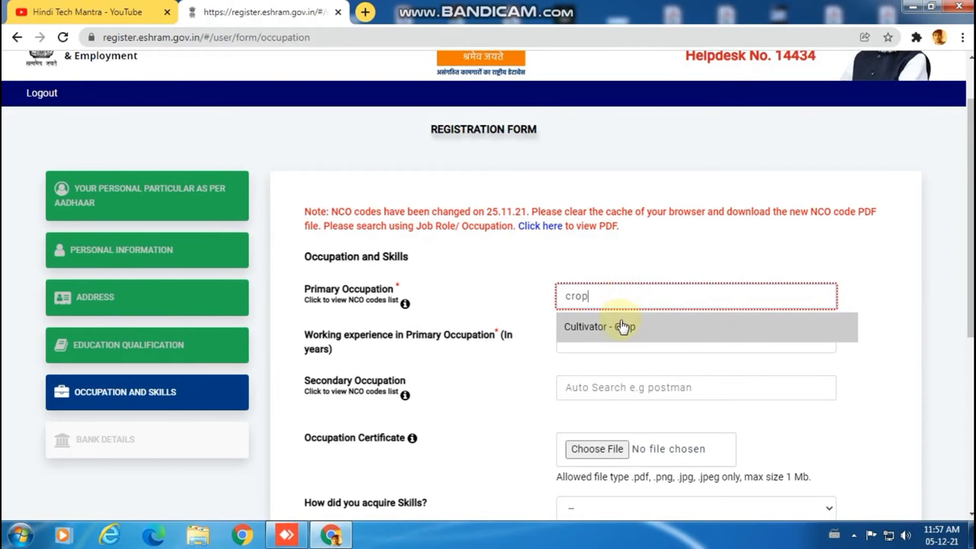
pyautogui.click(620, 325)
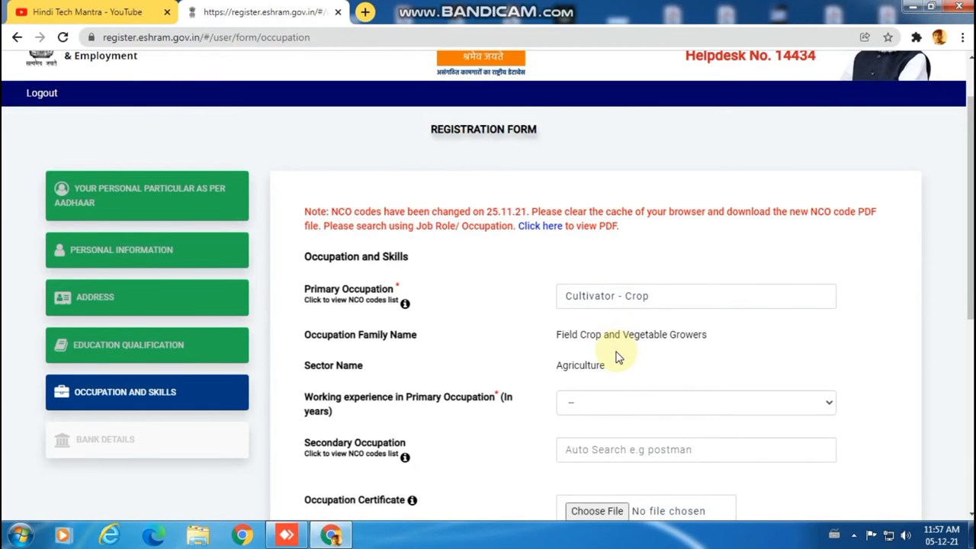
pyautogui.scroll(-1, 617, 358)
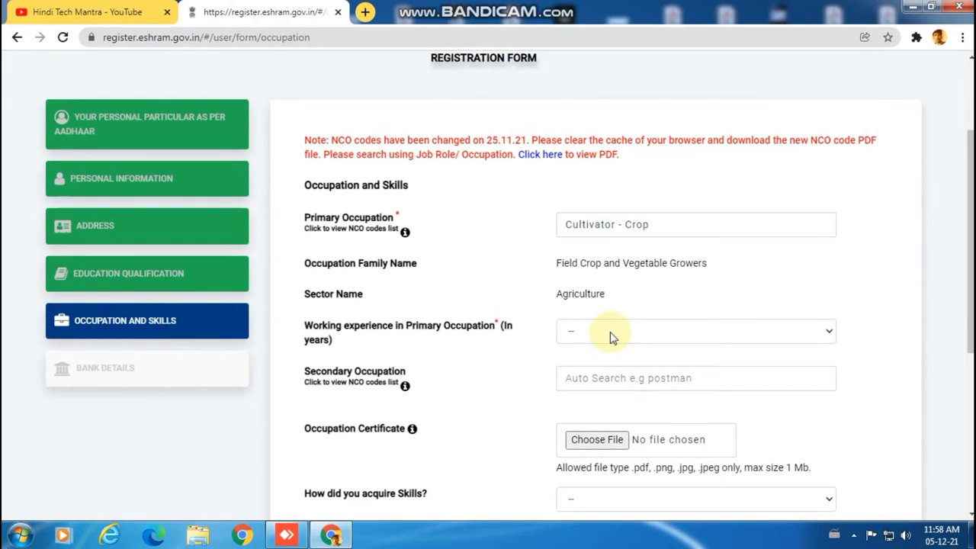
# Set working experience to 10 years
pyautogui.click(610, 333)
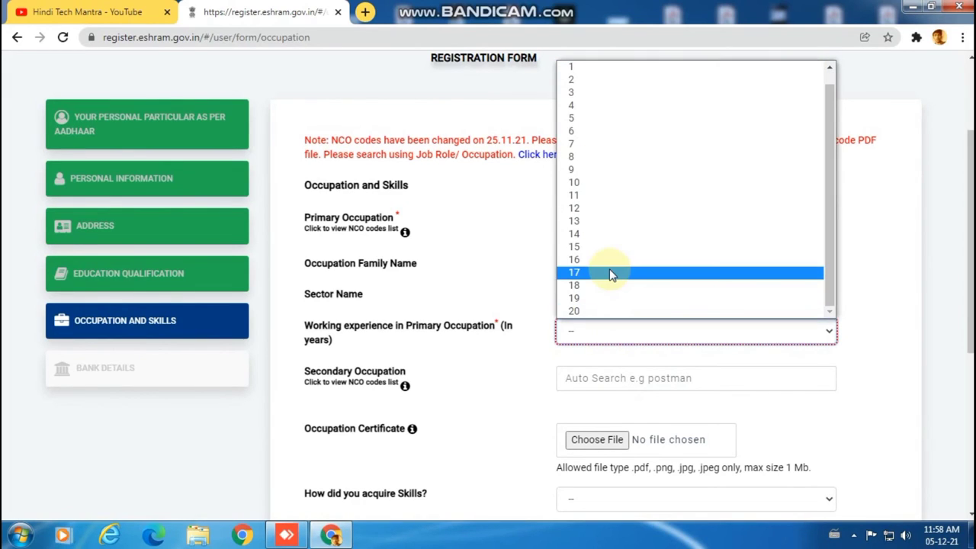
pyautogui.click(602, 185)
pyautogui.click(594, 378)
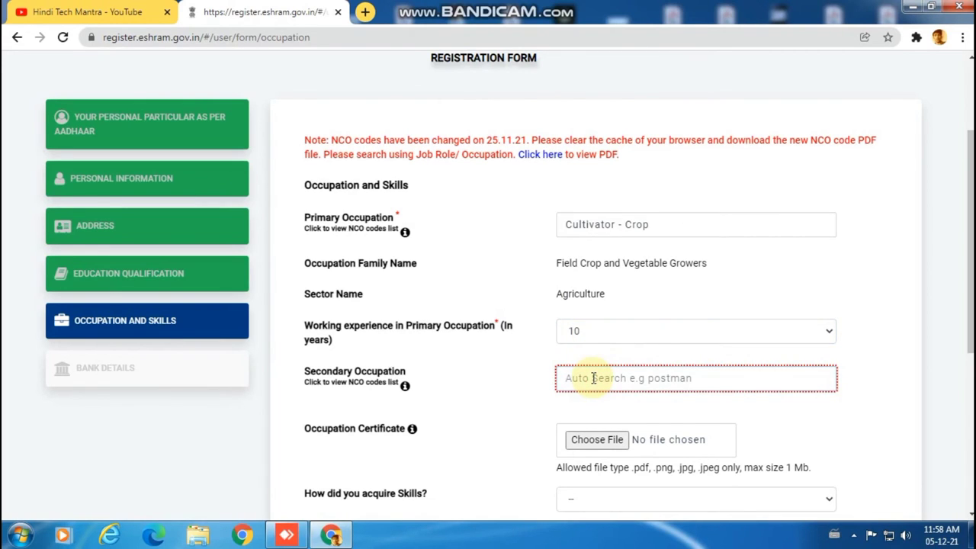
pyautogui.scroll(-1, 594, 378)
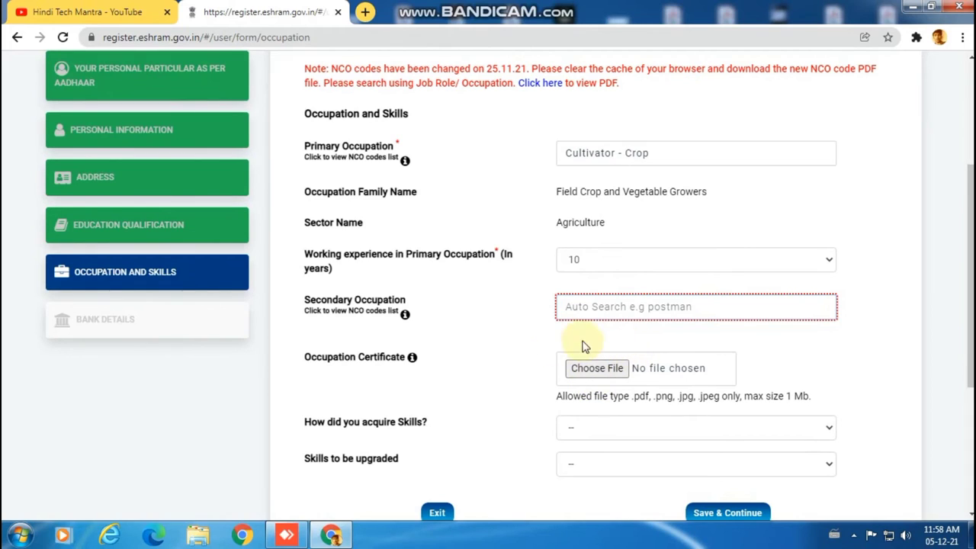
pyautogui.scroll(-1, 630, 366)
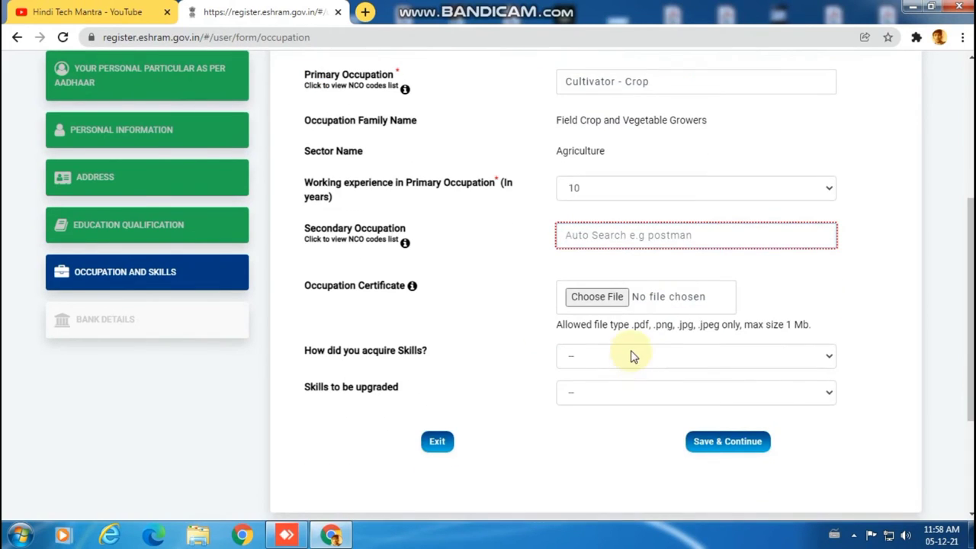
# Set skills acquired to formal vocational/technical training and upgrade to formal technical training, then save
pyautogui.click(630, 357)
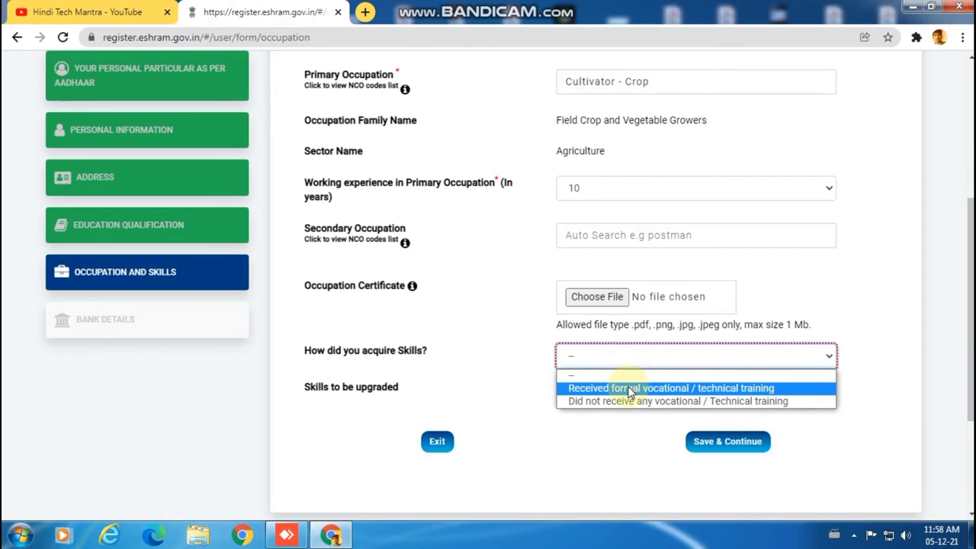
pyautogui.click(698, 389)
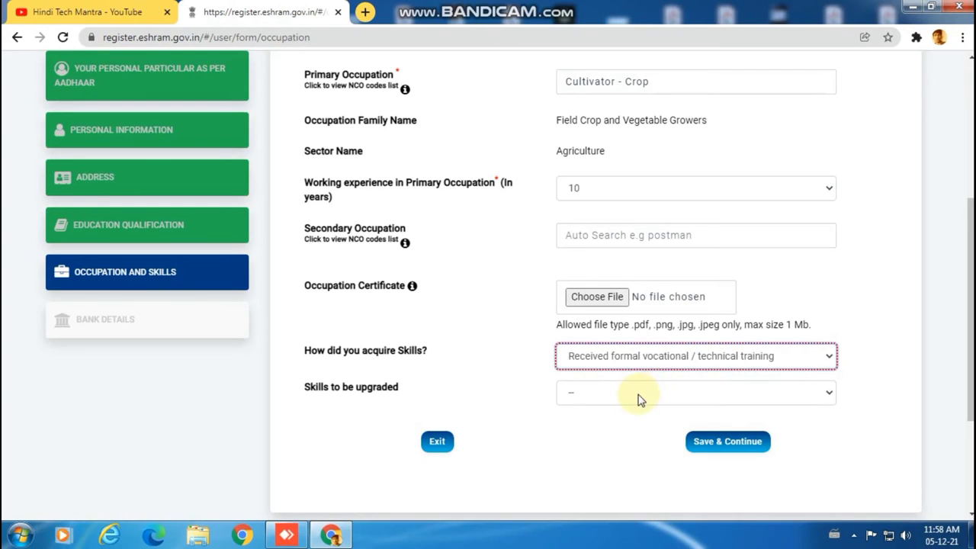
pyautogui.click(828, 266)
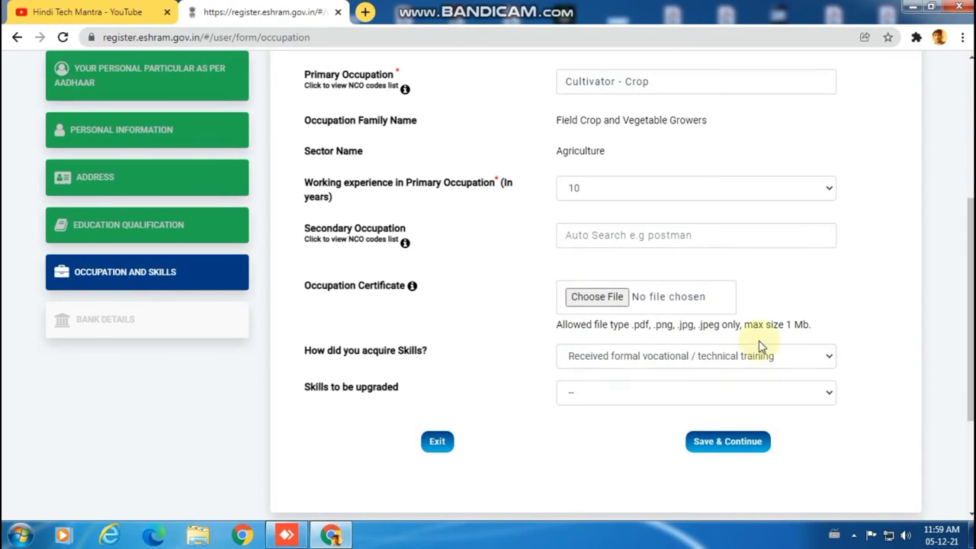
pyautogui.click(619, 394)
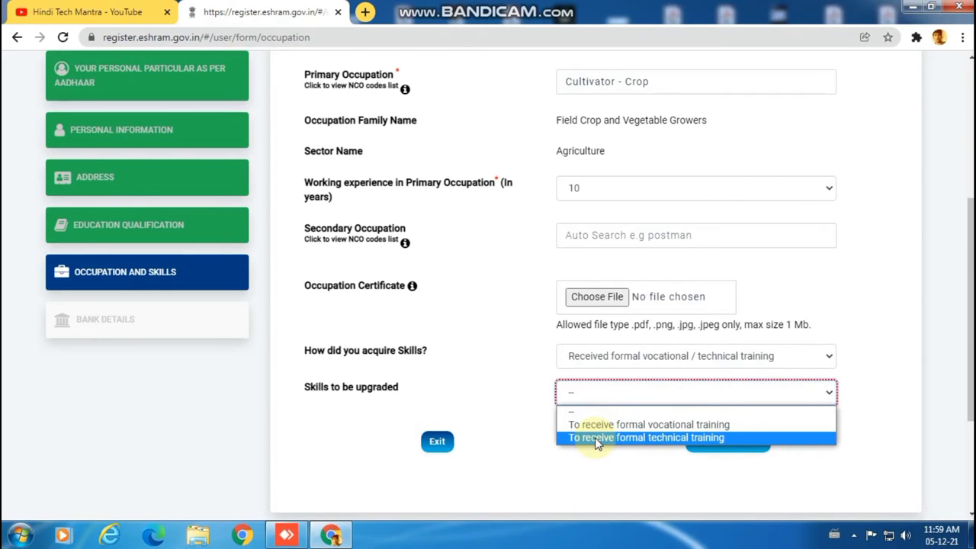
pyautogui.click(595, 438)
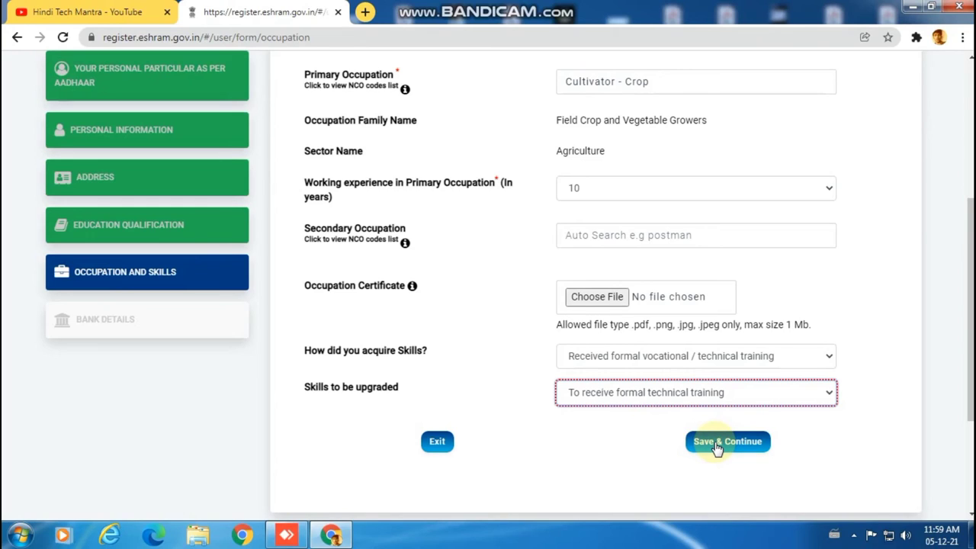
pyautogui.click(717, 446)
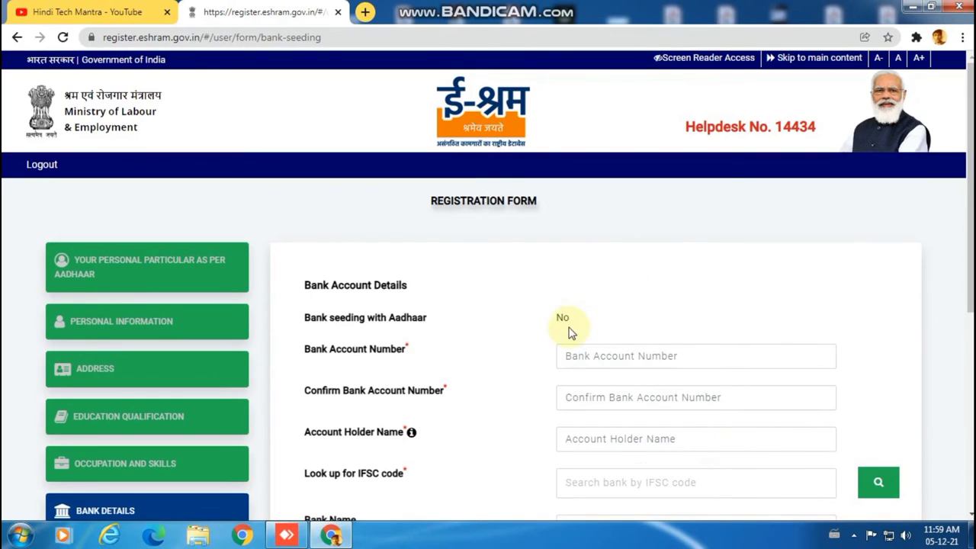
# Enter the bank account number and go to its confirmation field
pyautogui.scroll(-2, 565, 324)
pyautogui.click(591, 213)
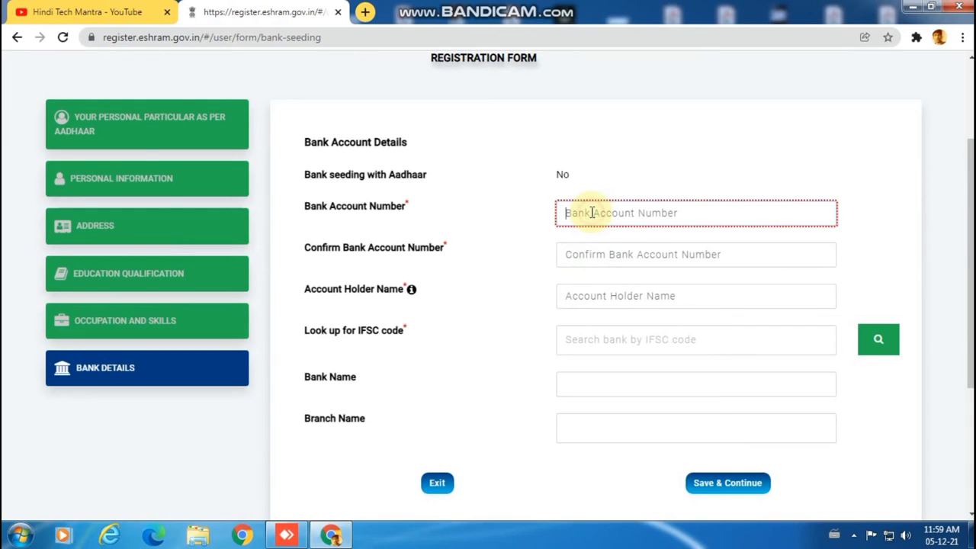
pyautogui.write('11')
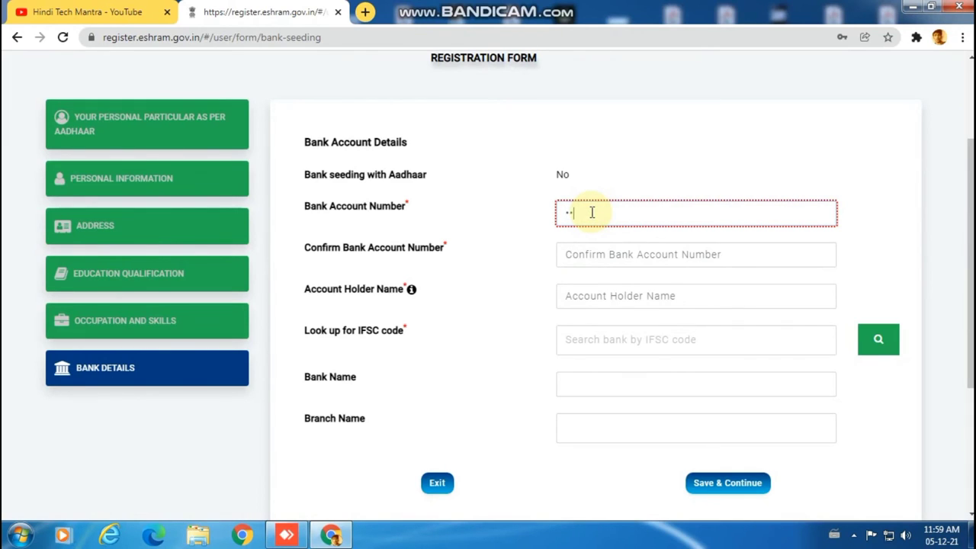
pyautogui.write('111111111')
pyautogui.click(593, 252)
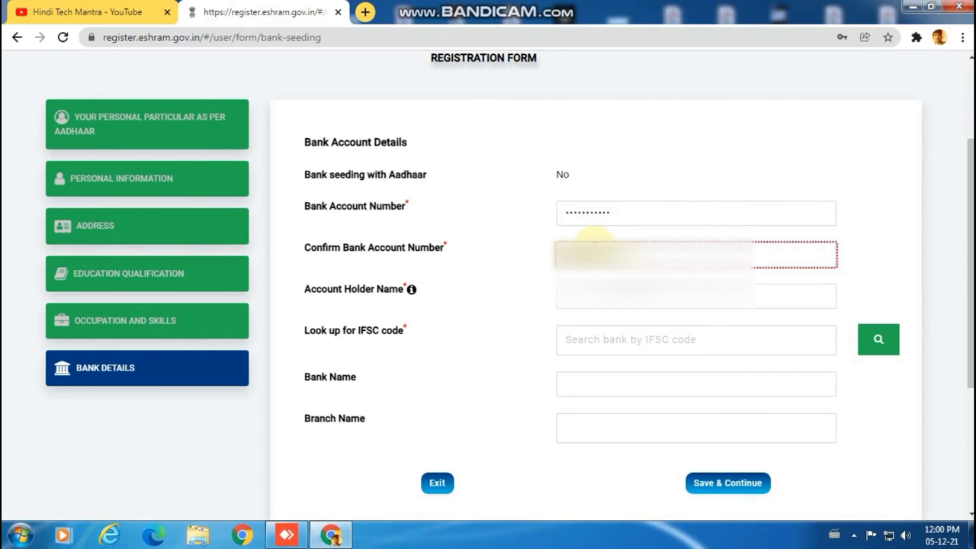
# Enter the account holder's name, IFSC SBIN0009572 and bank name STATE BANK OF INDIA
pyautogui.click(606, 295)
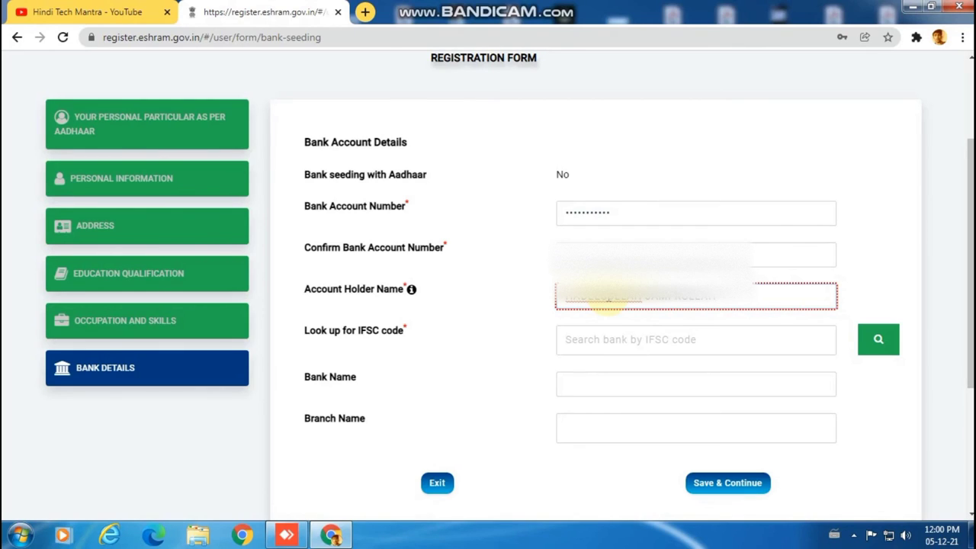
pyautogui.write('NG')
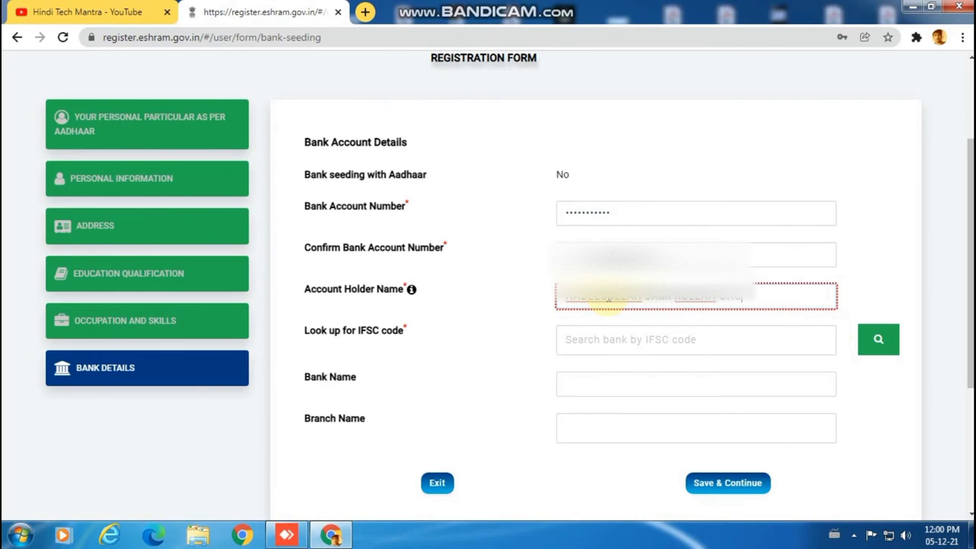
pyautogui.write('WDHARI')
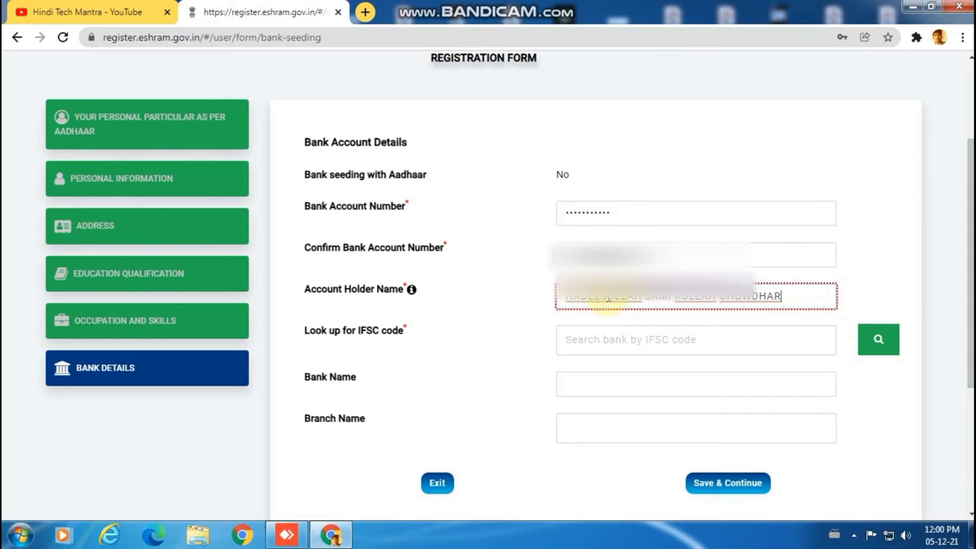
pyautogui.click(623, 343)
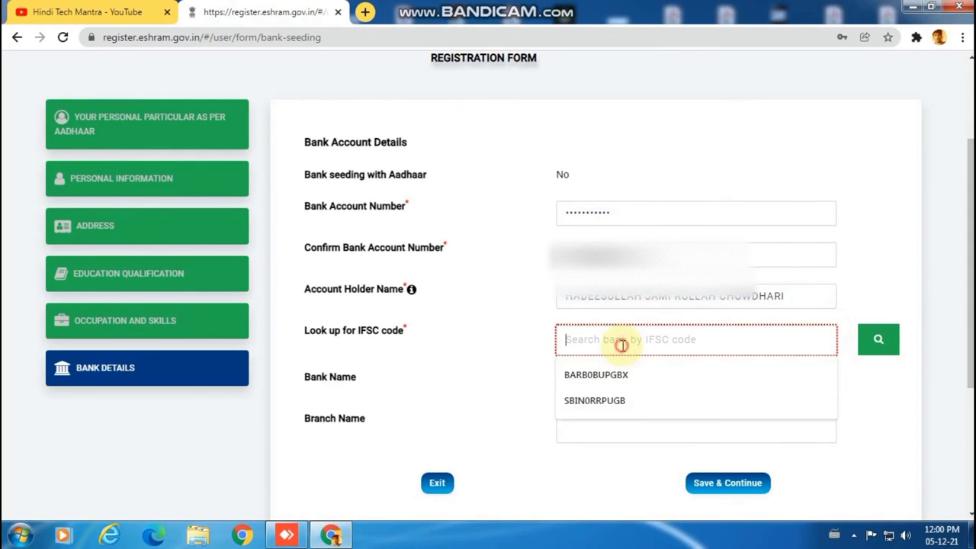
pyautogui.write('SBIN')
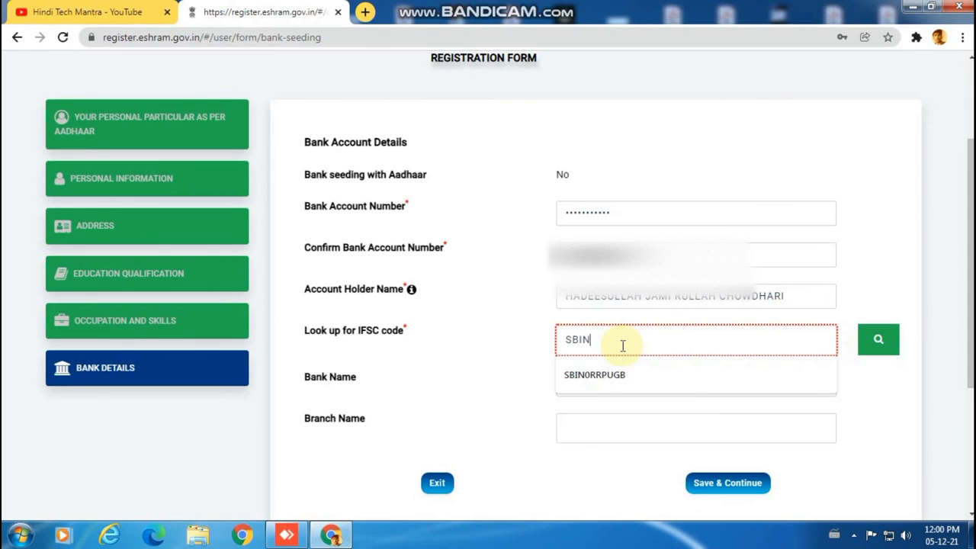
pyautogui.write('000')
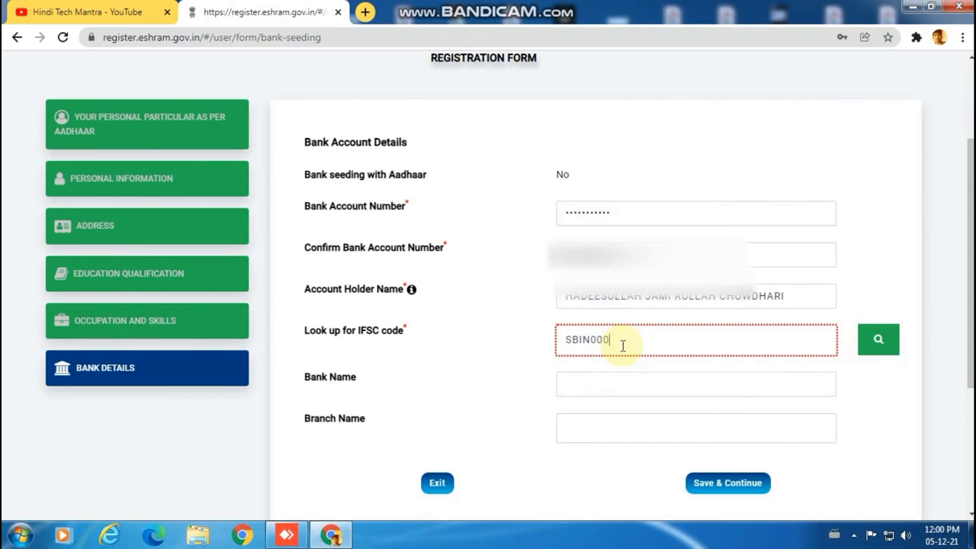
pyautogui.write('9572')
pyautogui.click(649, 391)
pyautogui.write('S')
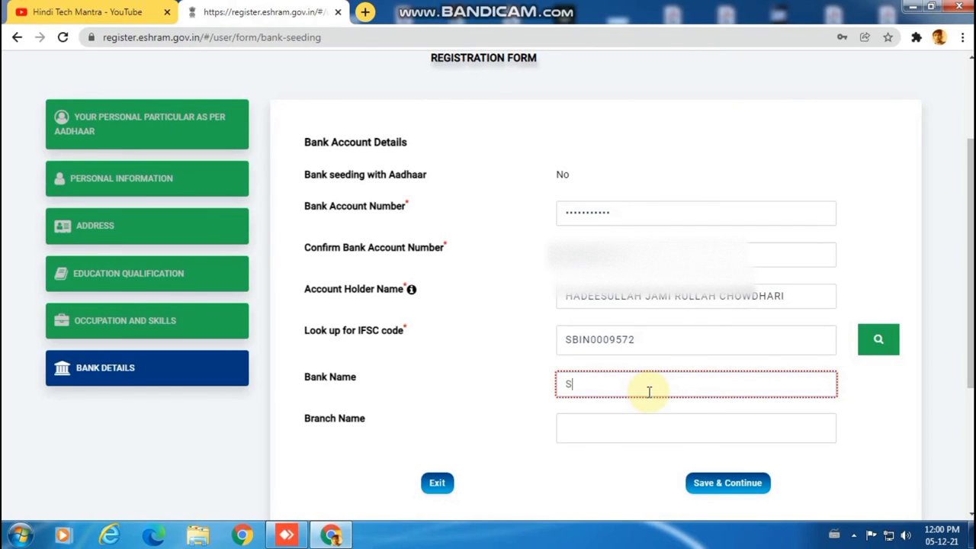
pyautogui.write('TATE BANK OF INDIA')
# Fill in the MAHOKHAWA branch and save the bank details
pyautogui.click(689, 433)
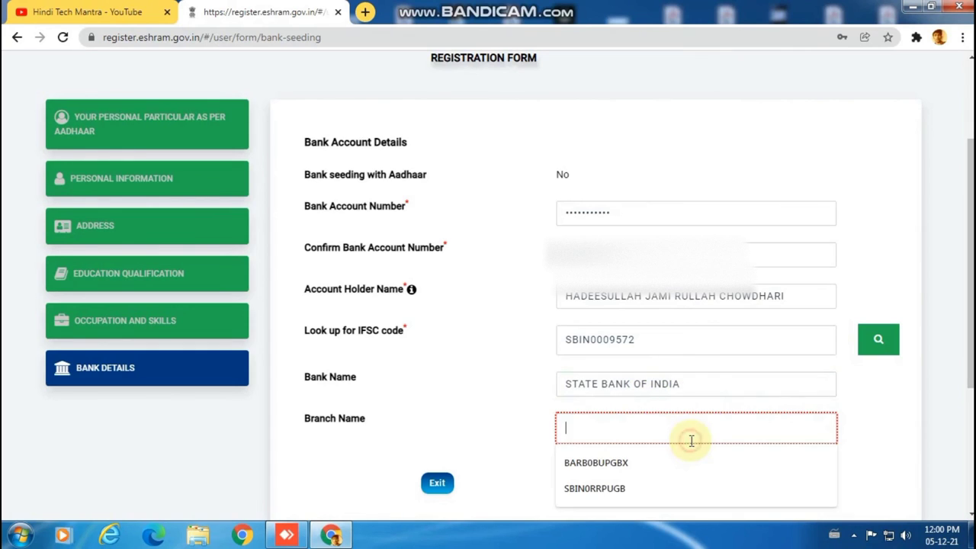
pyautogui.click(860, 407)
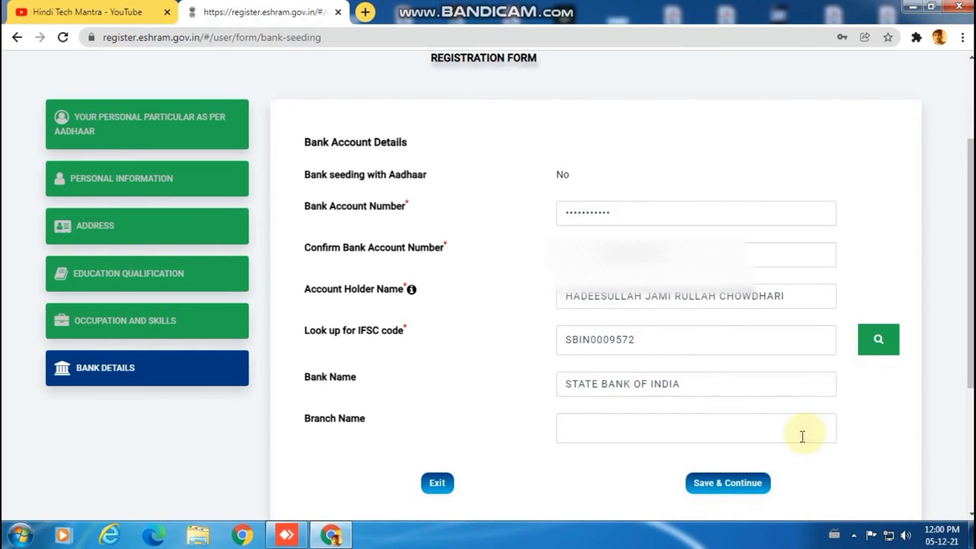
pyautogui.click(752, 484)
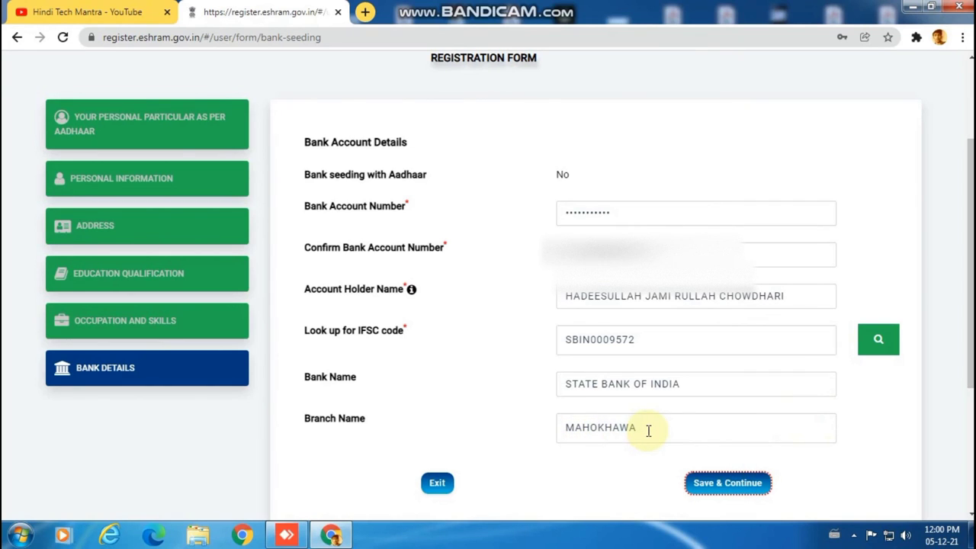
pyautogui.scroll(-2, 697, 409)
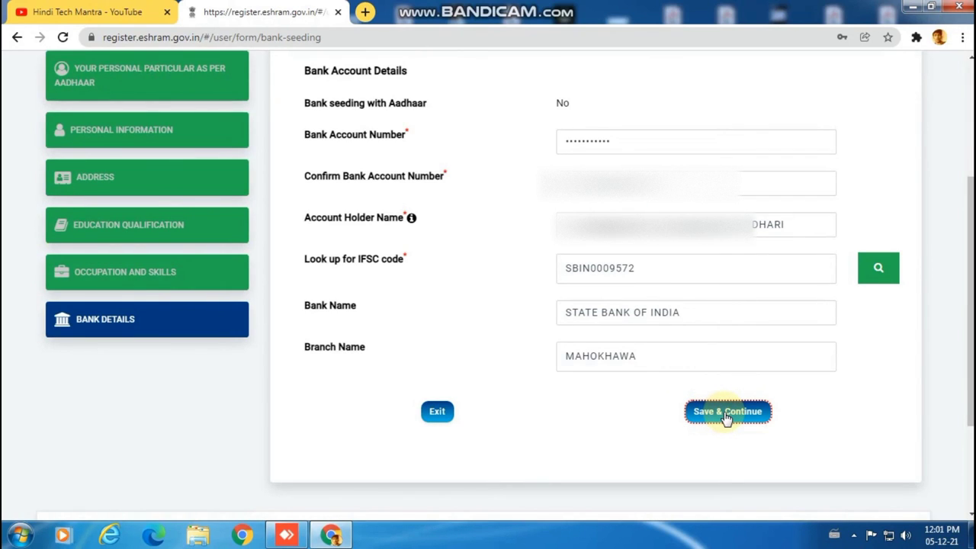
pyautogui.click(727, 412)
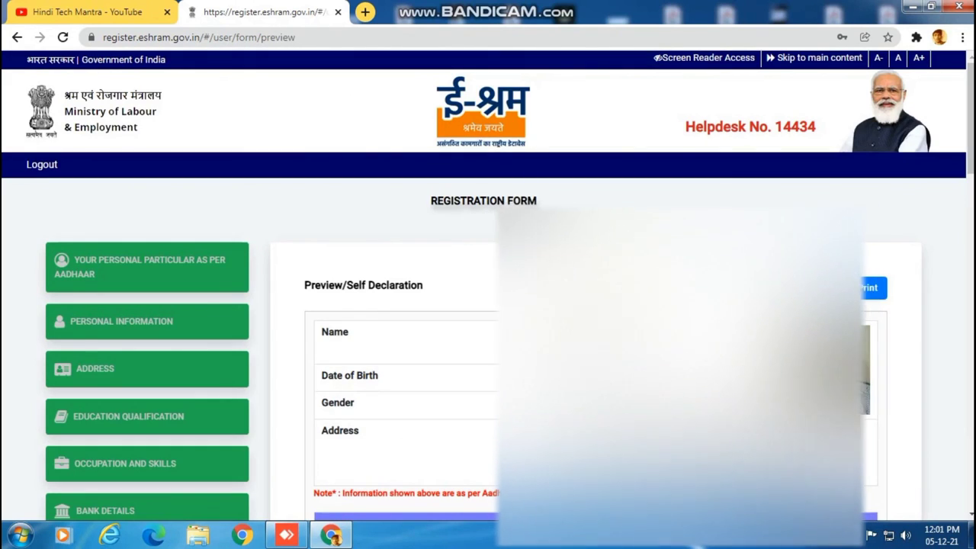
# Review the registration preview and tick the self declaration undertaking checkbox
pyautogui.scroll(-1, 727, 412)
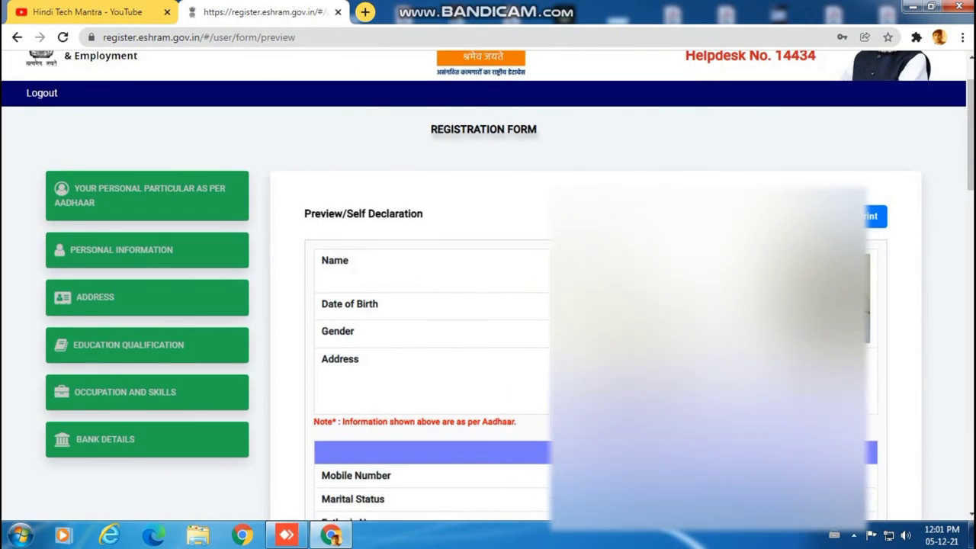
pyautogui.scroll(-1, 727, 411)
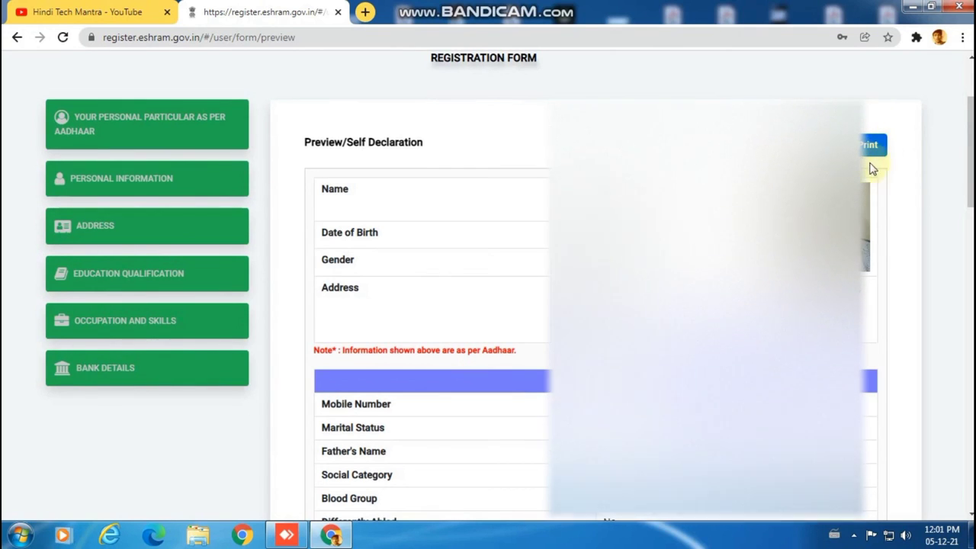
pyautogui.scroll(-1, 869, 168)
pyautogui.scroll(-5, 595, 282)
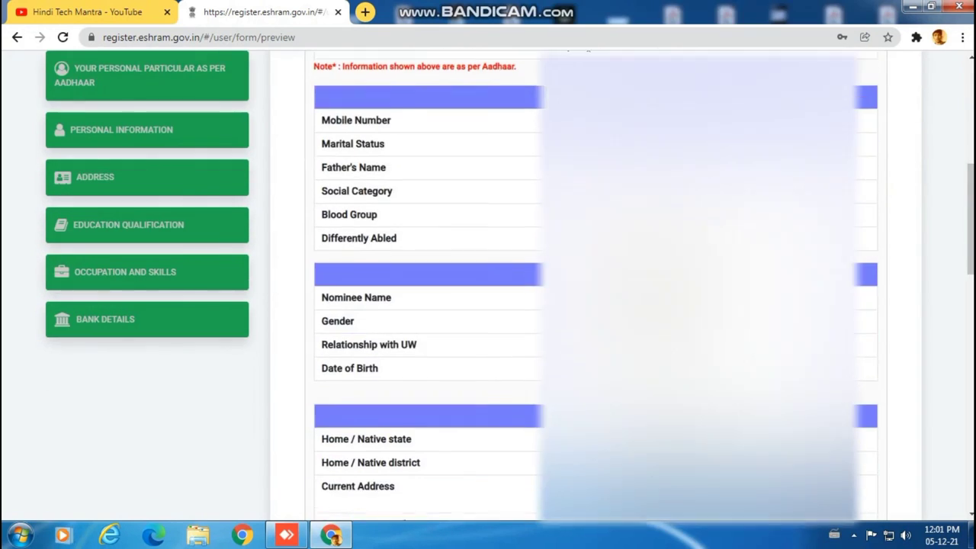
pyautogui.scroll(-4, 595, 282)
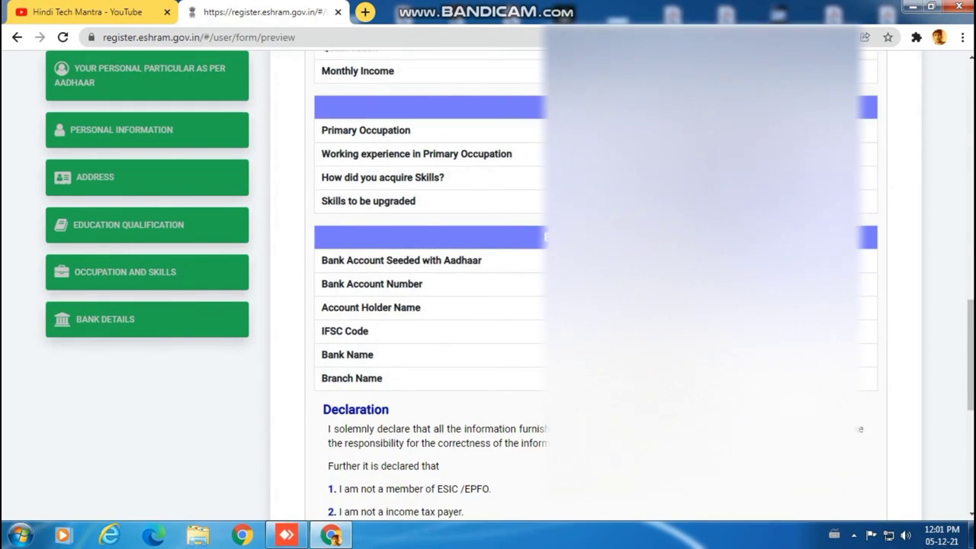
pyautogui.scroll(-1, 595, 282)
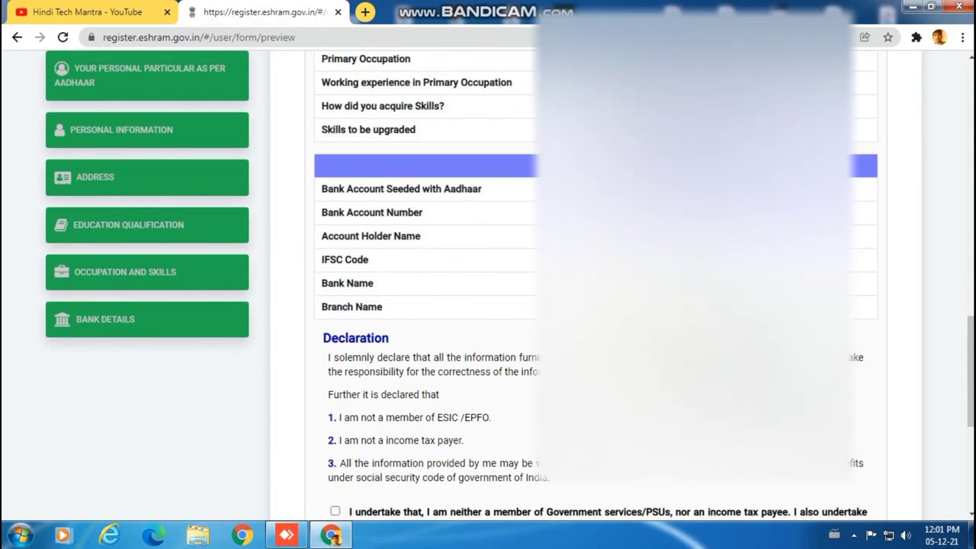
pyautogui.scroll(-3, 595, 282)
pyautogui.scroll(-1, 344, 266)
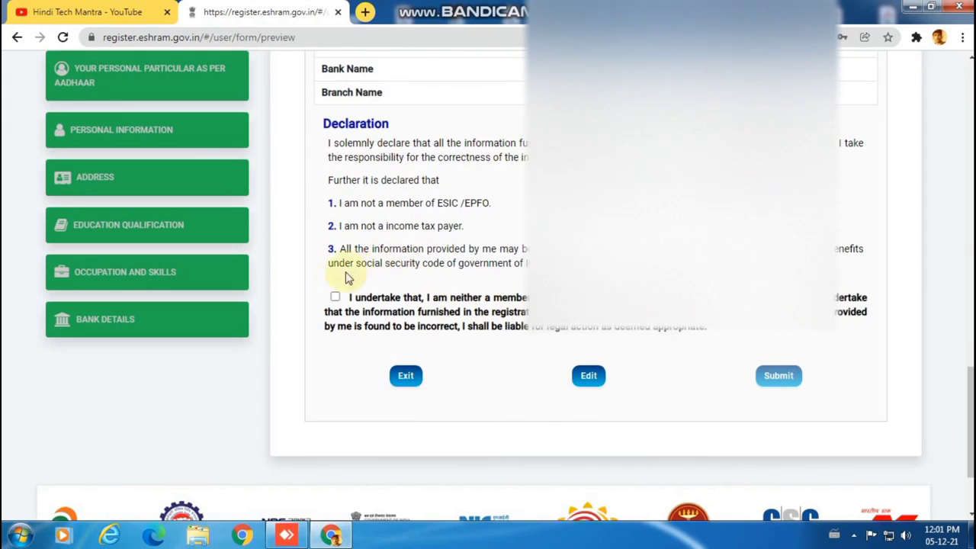
pyautogui.click(335, 296)
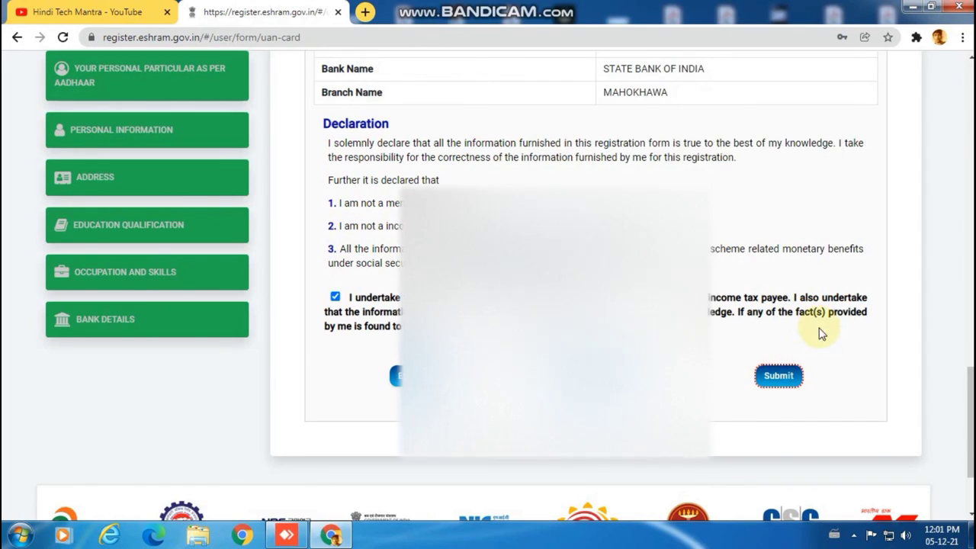
# Download the generated UAN card as a PDF
pyautogui.scroll(-1, 722, 321)
pyautogui.scroll(-2, 722, 321)
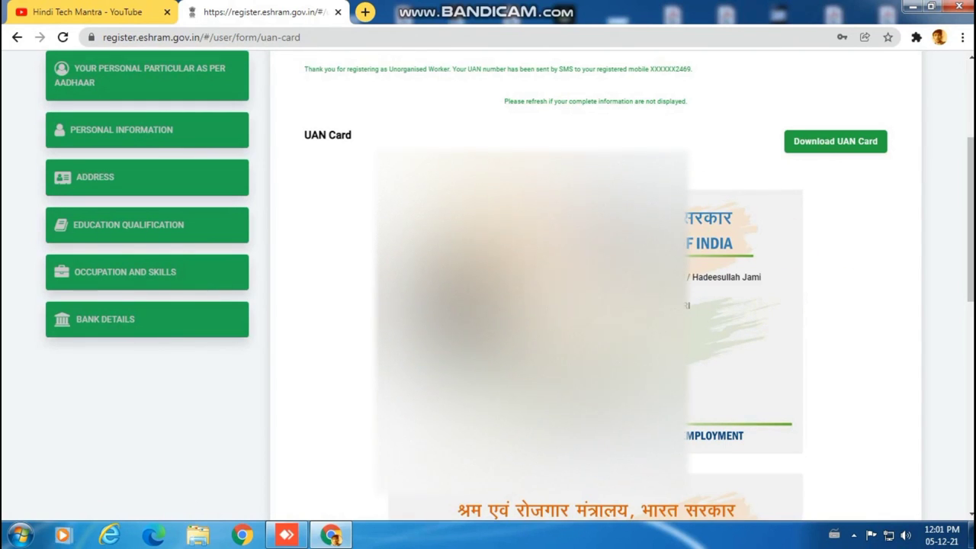
pyautogui.scroll(-4, 732, 366)
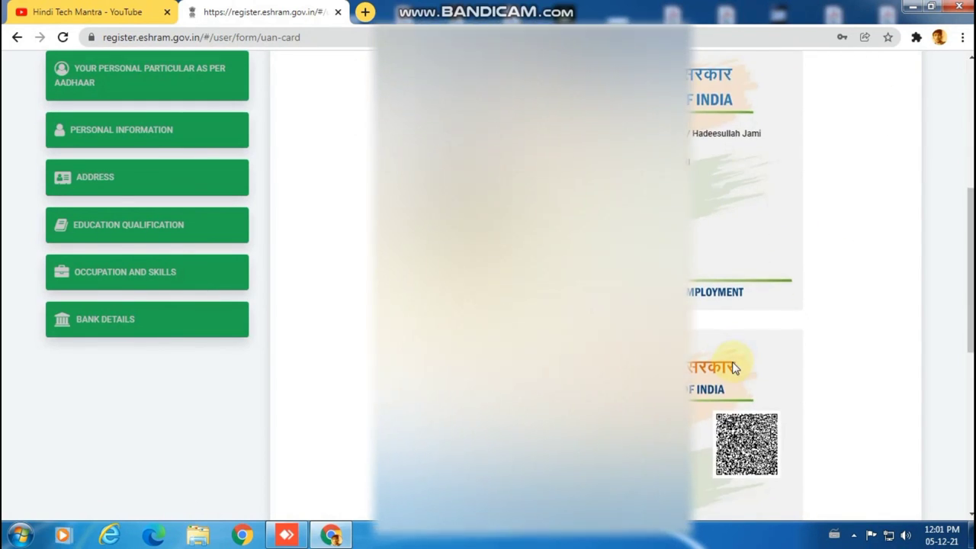
pyautogui.scroll(-1, 734, 368)
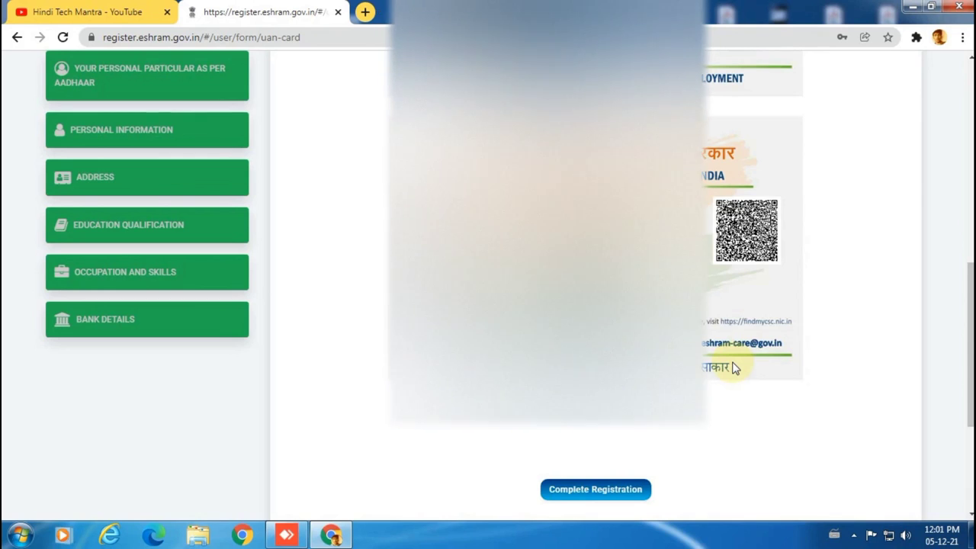
pyautogui.scroll(4, 734, 367)
pyautogui.scroll(4, 735, 367)
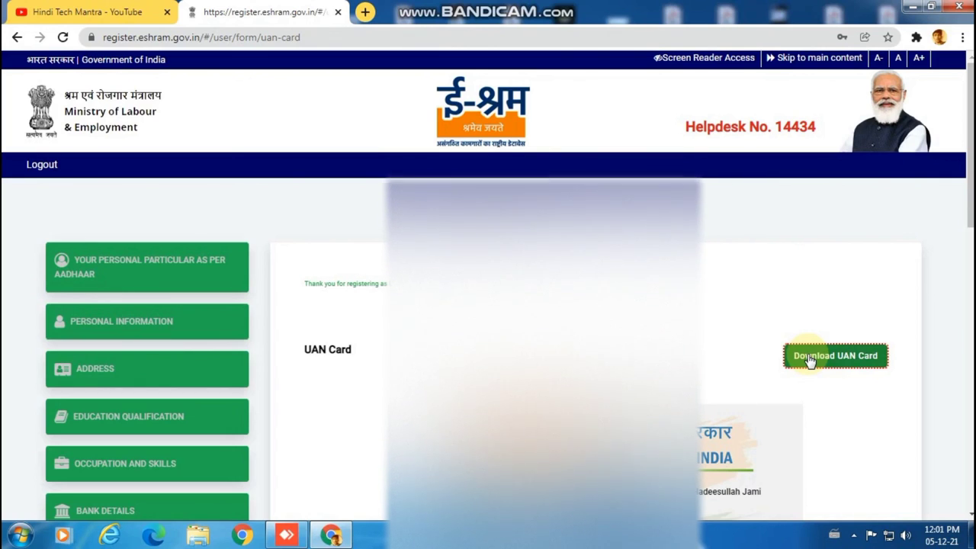
pyautogui.click(811, 361)
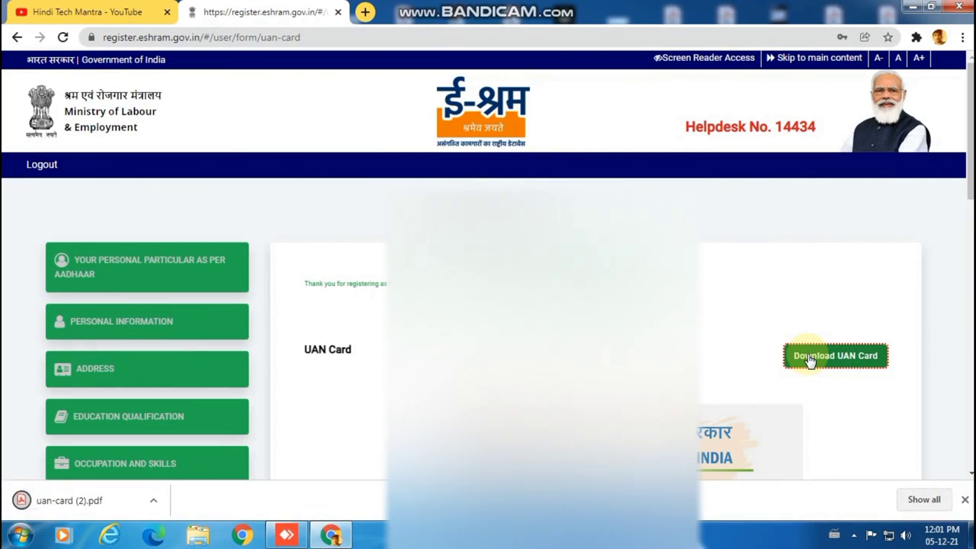
# Complete the registration, returning to the Self Registration page
pyautogui.scroll(-2, 770, 343)
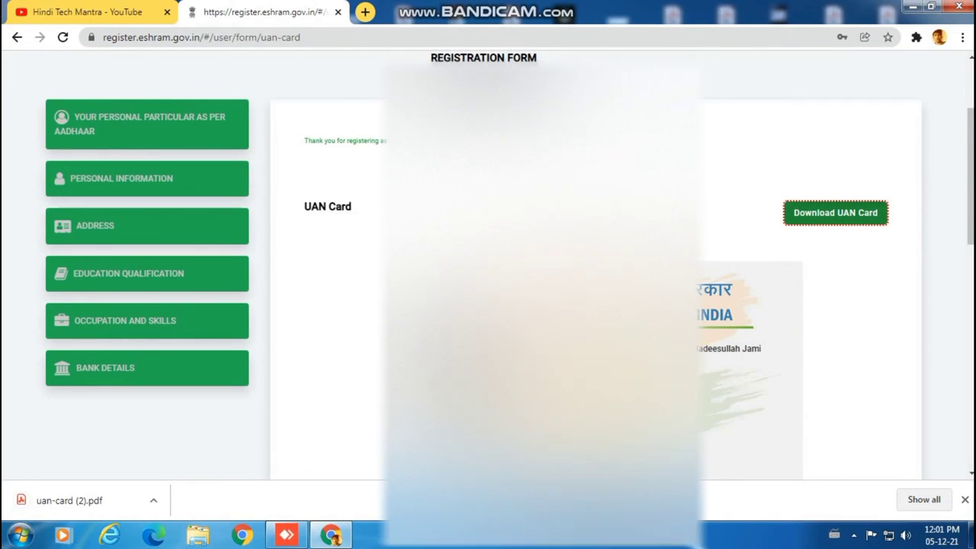
pyautogui.scroll(-1, 534, 305)
pyautogui.scroll(-1, 534, 305)
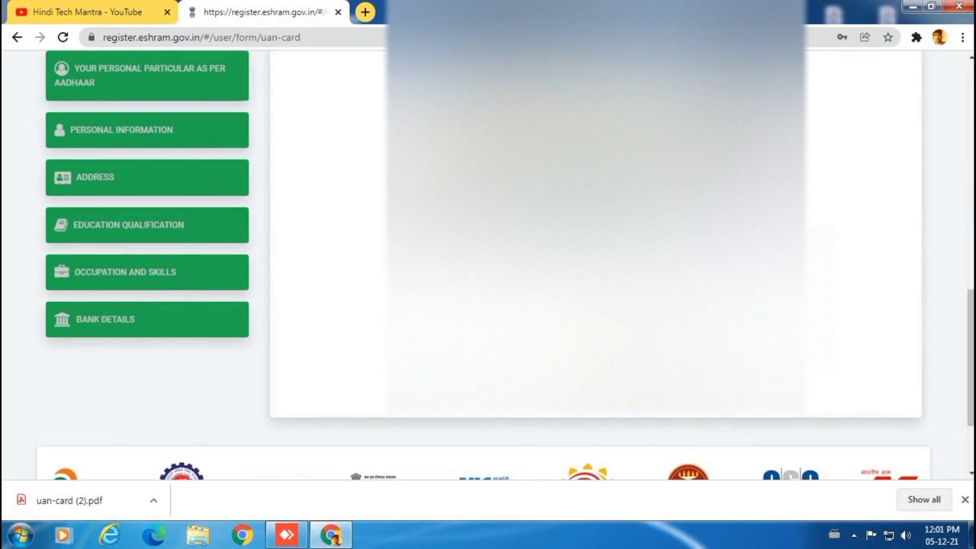
pyautogui.click(614, 343)
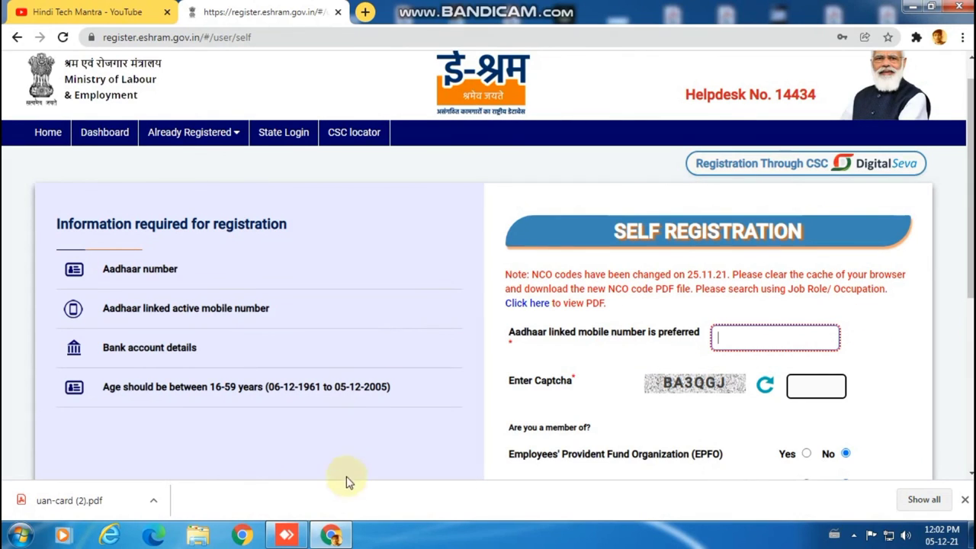
# Switch to the Hindi Tech Mantra YouTube channel tab
pyautogui.click(110, 13)
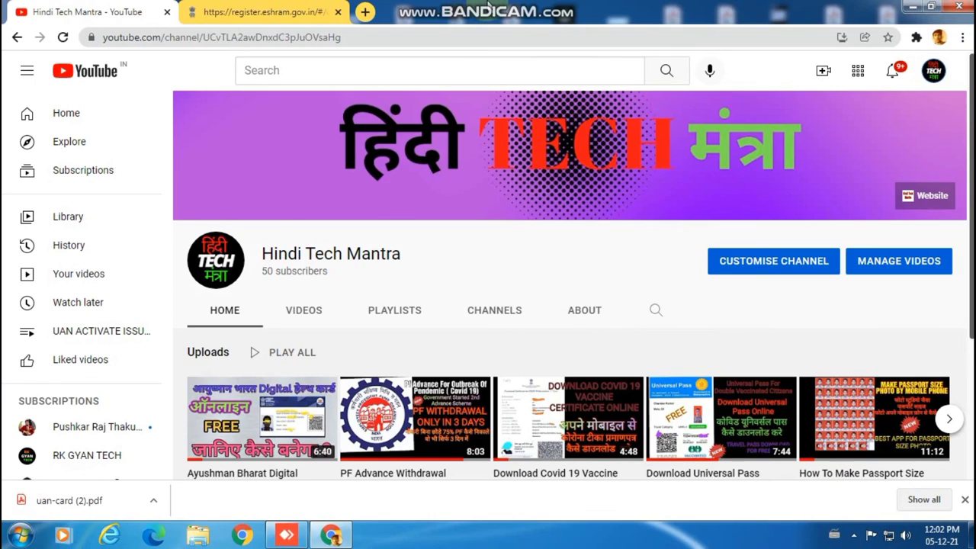
pyautogui.moveTo(509, 6)
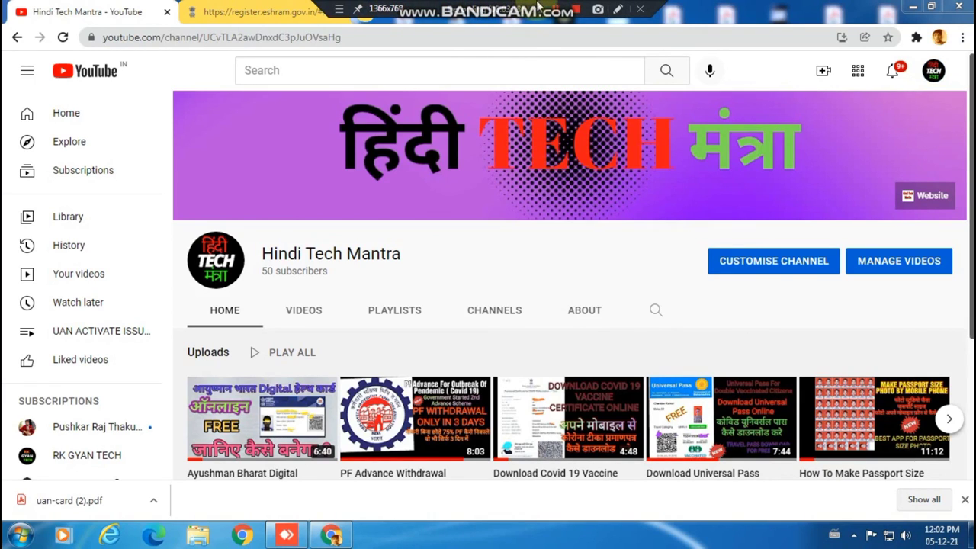